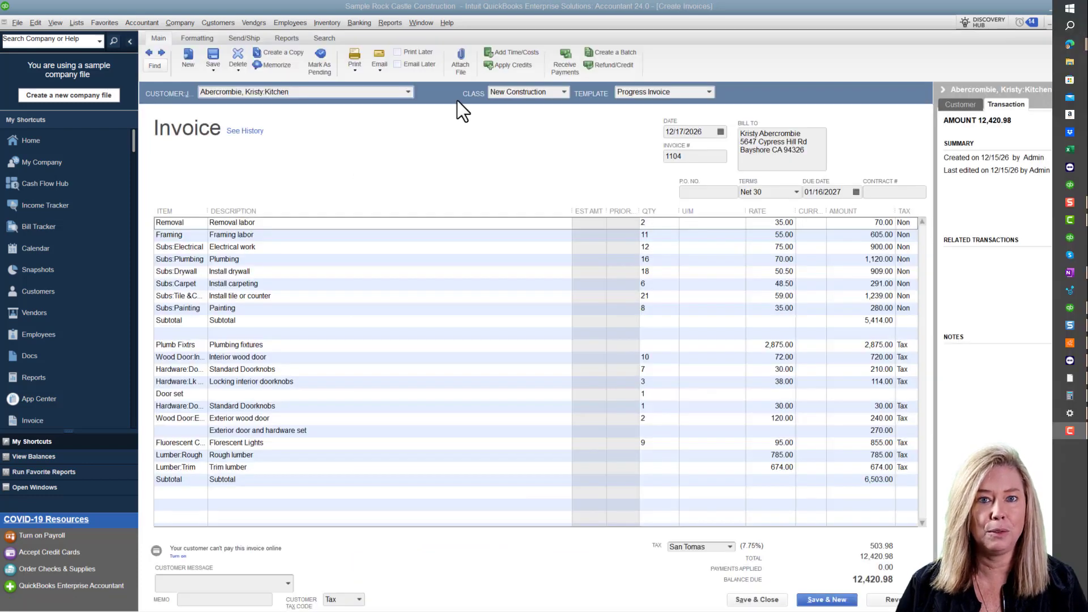
# Apply the customer's available 5,000.00 general journal credit to the kitchen invoice dated 12/17/2026
pyautogui.click(529, 62)
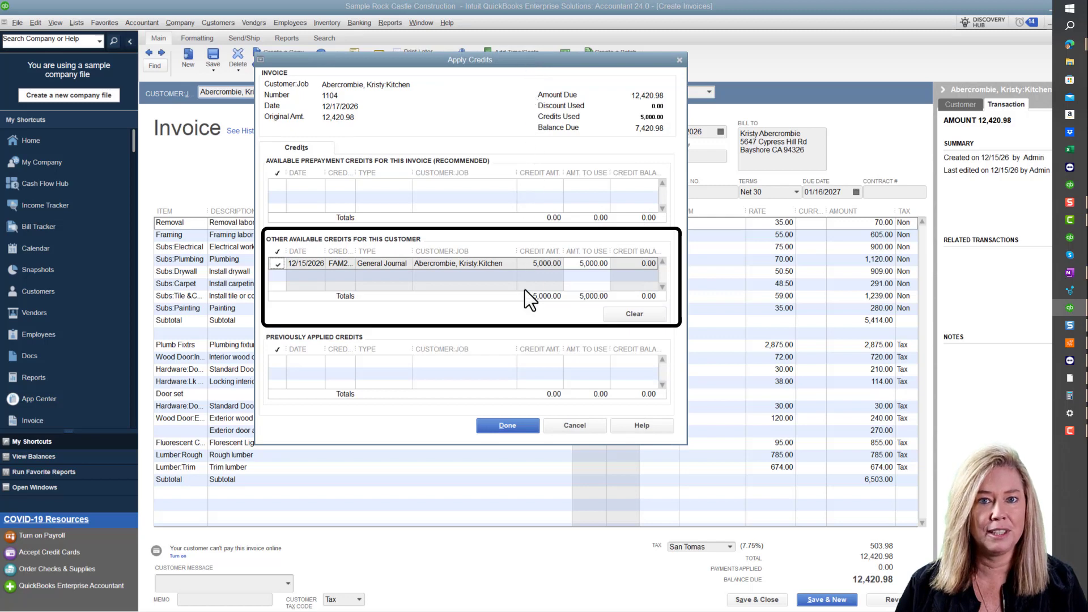
pyautogui.click(523, 426)
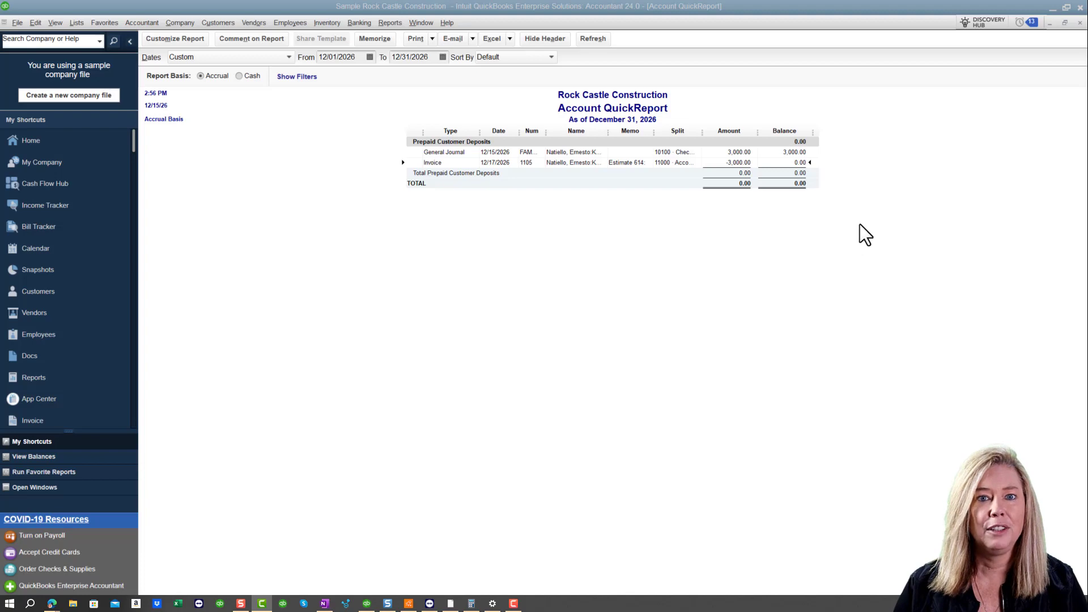
# Examine the general journal entry and the invoice behind the Prepaid Customer Deposits lines in the Account QuickReport
pyautogui.doubleClick(718, 151)
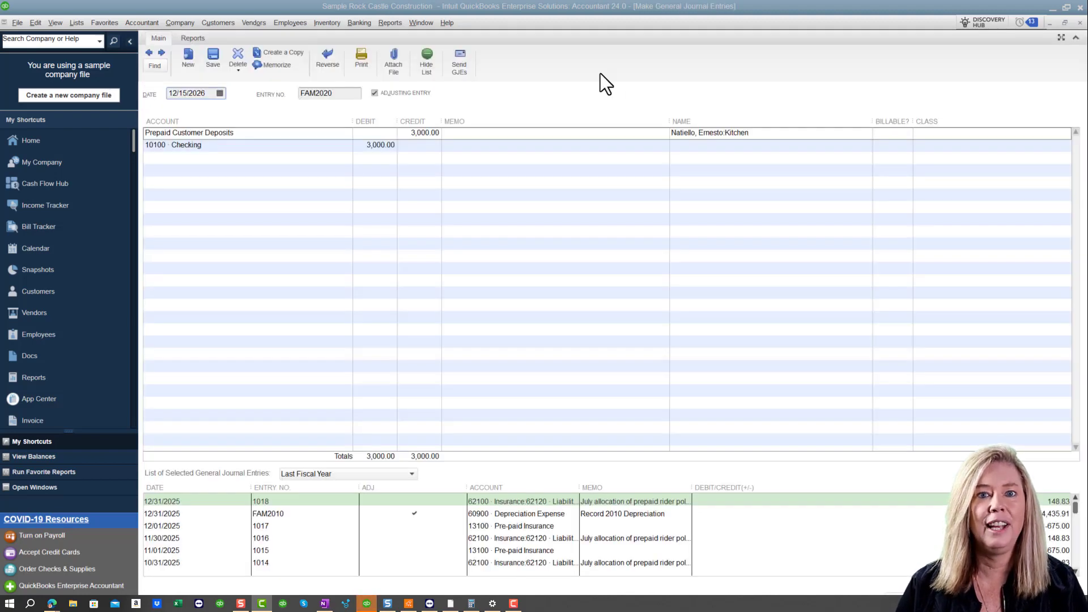
pyautogui.press('Escape')
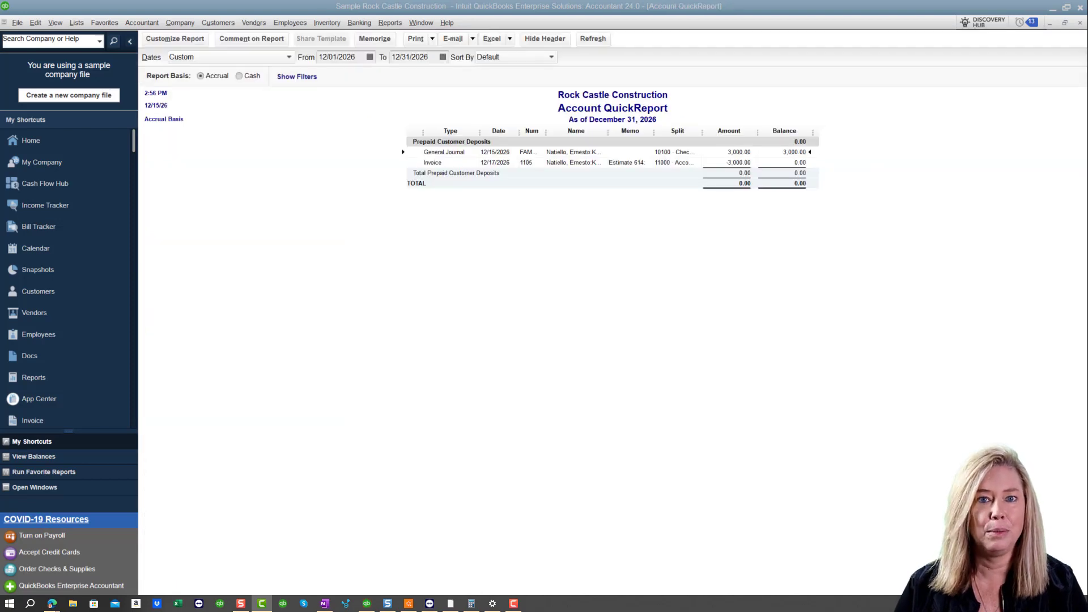
pyautogui.doubleClick(799, 162)
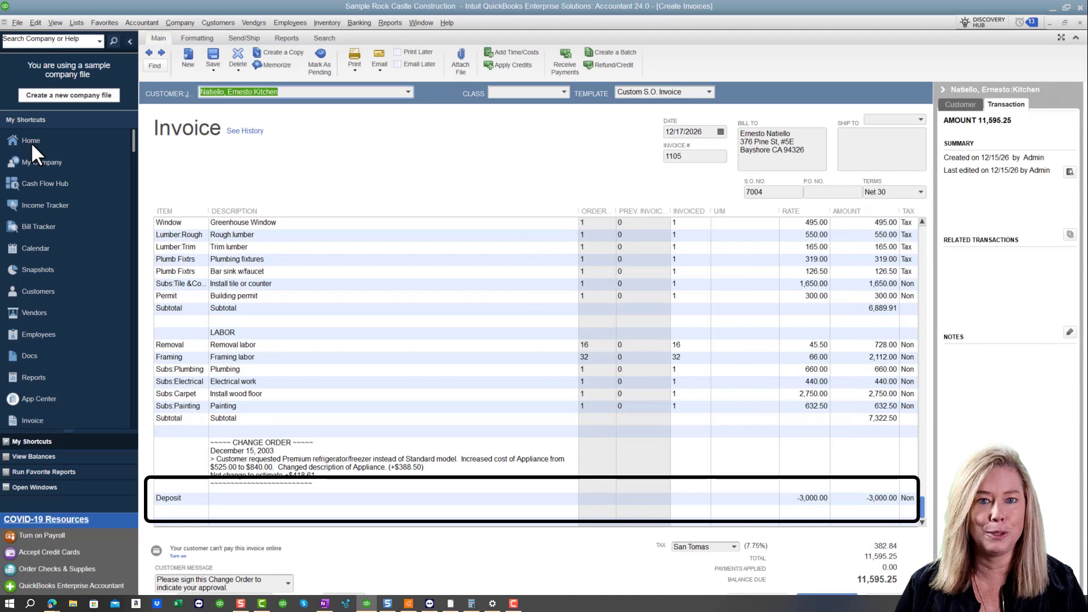
# Enable sales orders in the company-wide Sales & Customers preferences and save the change
pyautogui.click(31, 142)
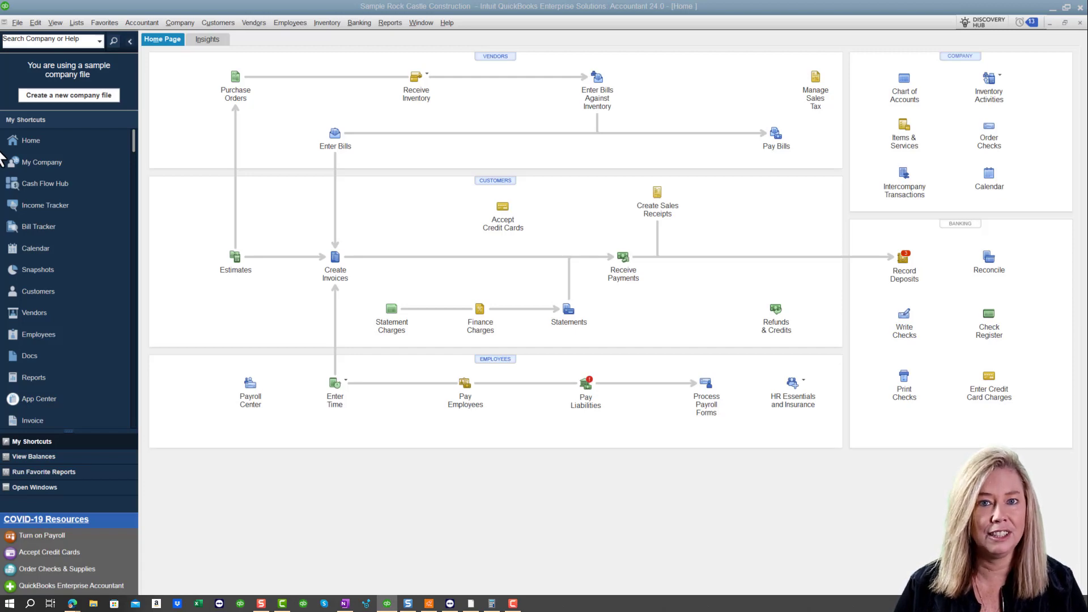
pyautogui.click(18, 23)
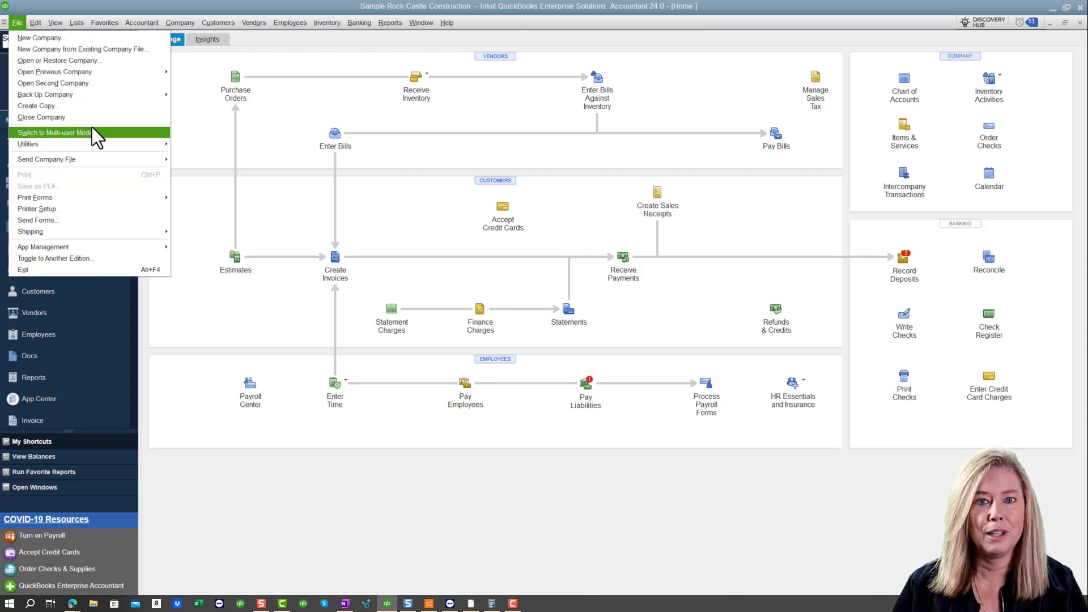
pyautogui.click(41, 22)
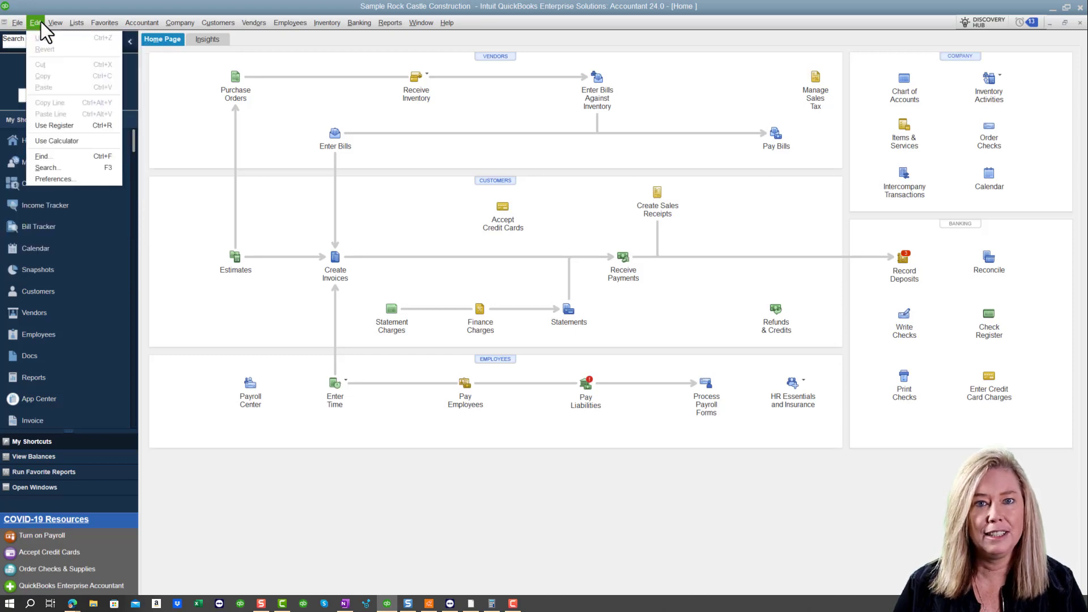
pyautogui.click(97, 179)
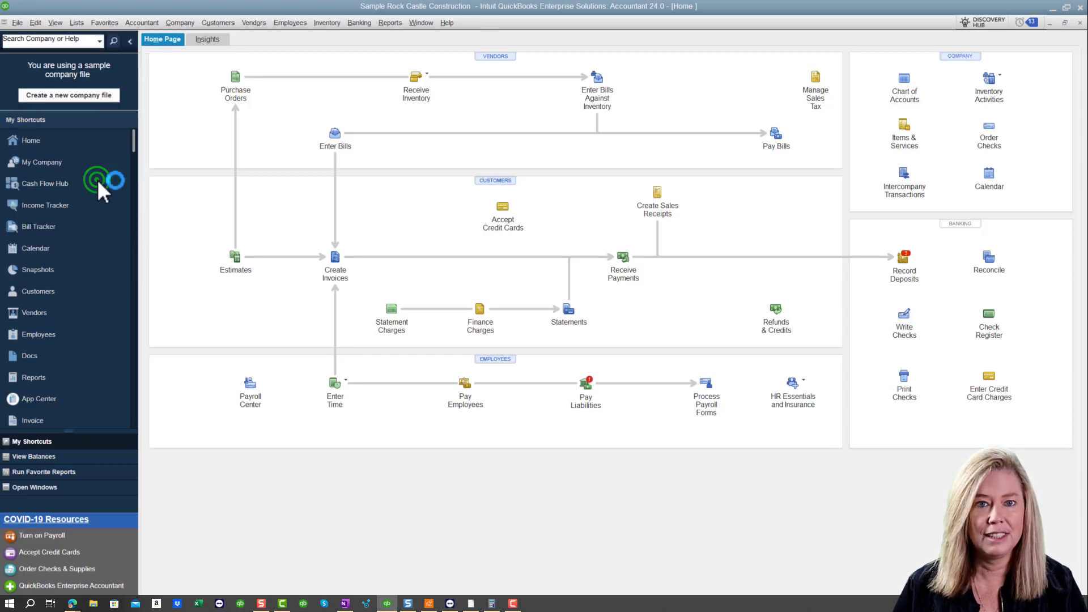
pyautogui.click(503, 116)
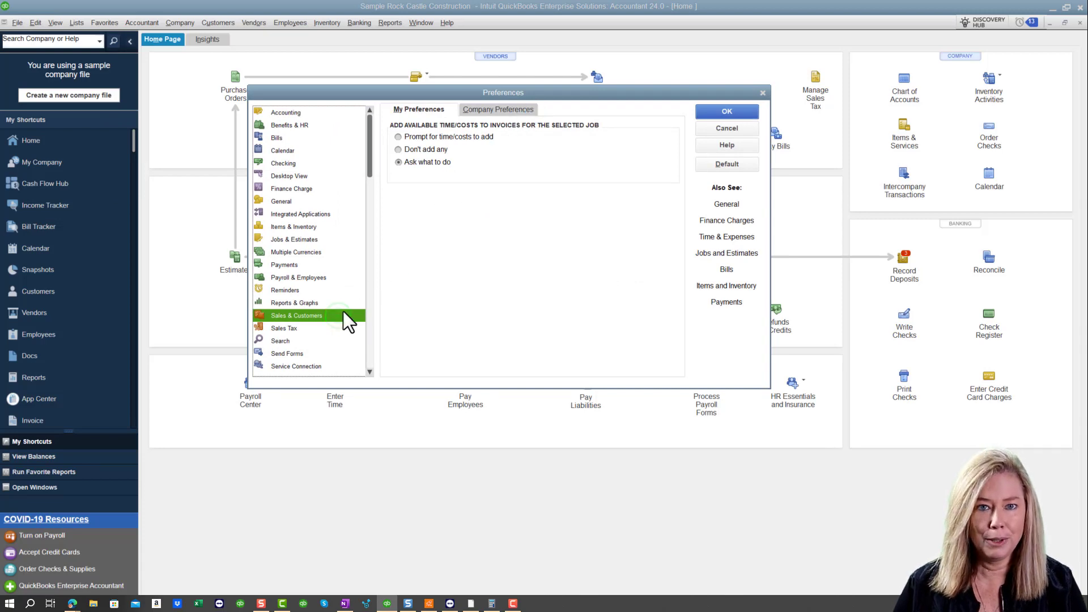
pyautogui.click(535, 113)
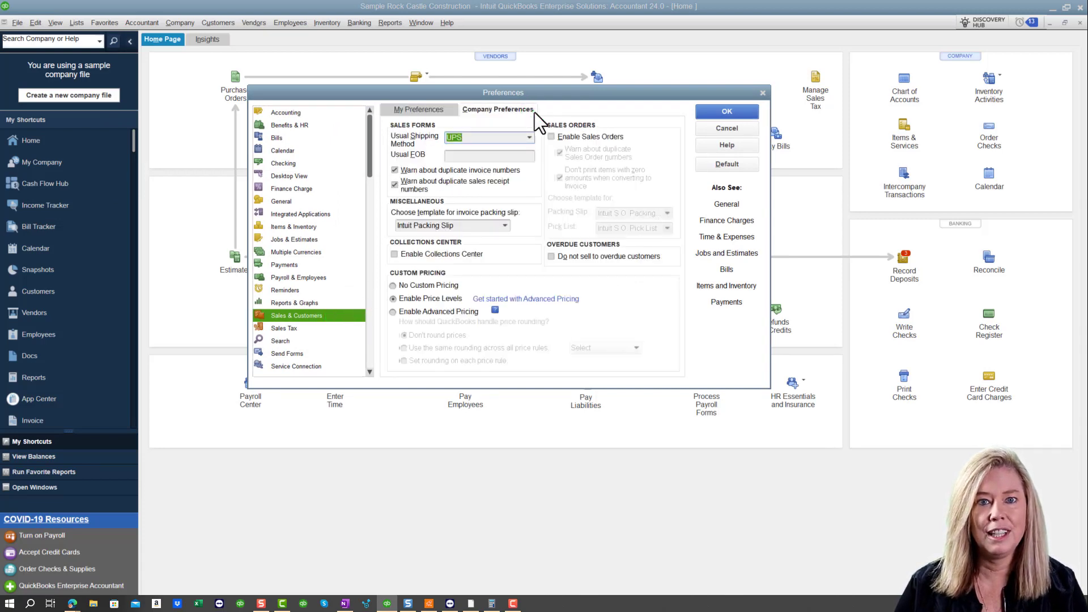
pyautogui.hotkey('alt', 'e')
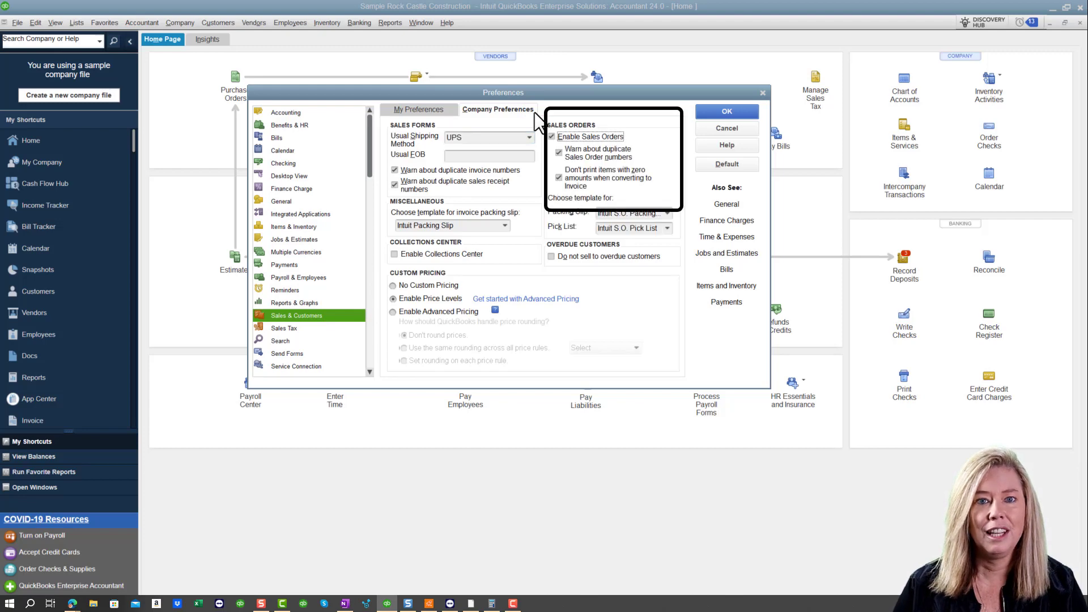
pyautogui.click(749, 114)
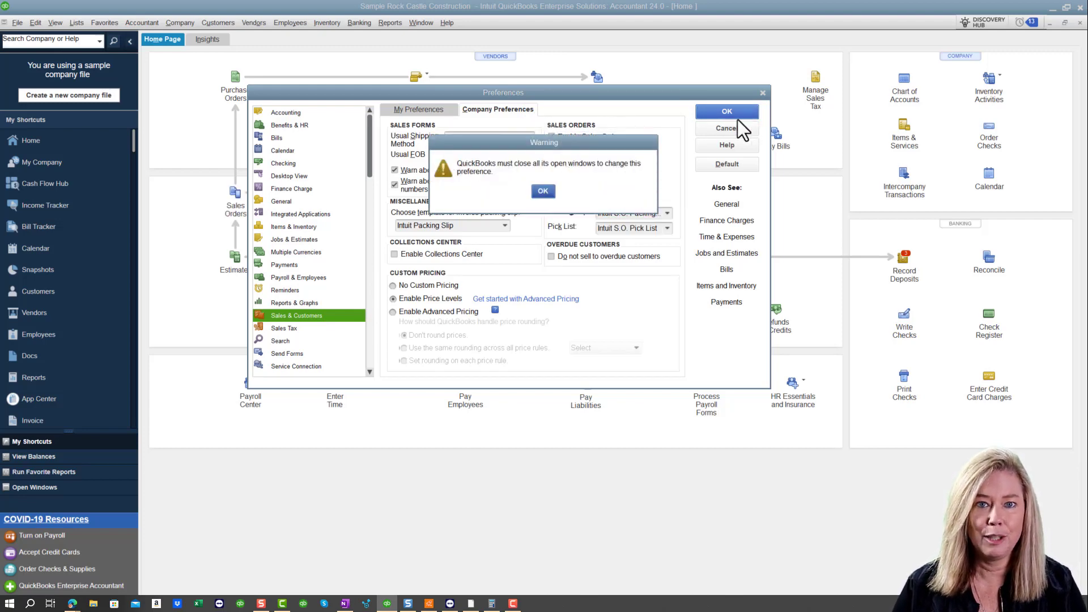
pyautogui.click(543, 191)
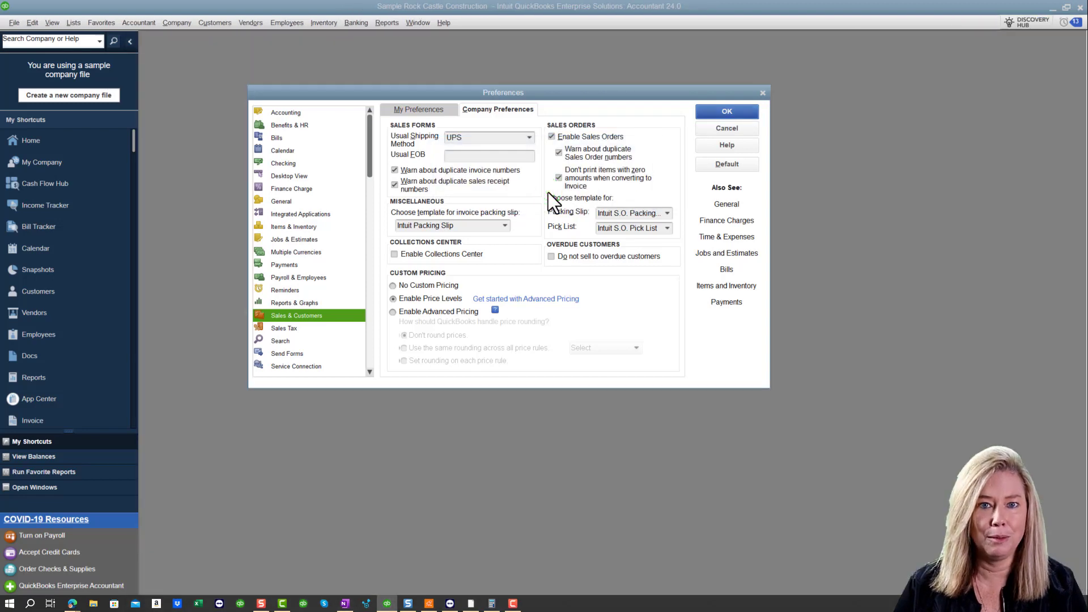
# Turn on prepayment in the customer prepayment settings of the company-wide Payments preferences
pyautogui.click(32, 23)
pyautogui.click(94, 178)
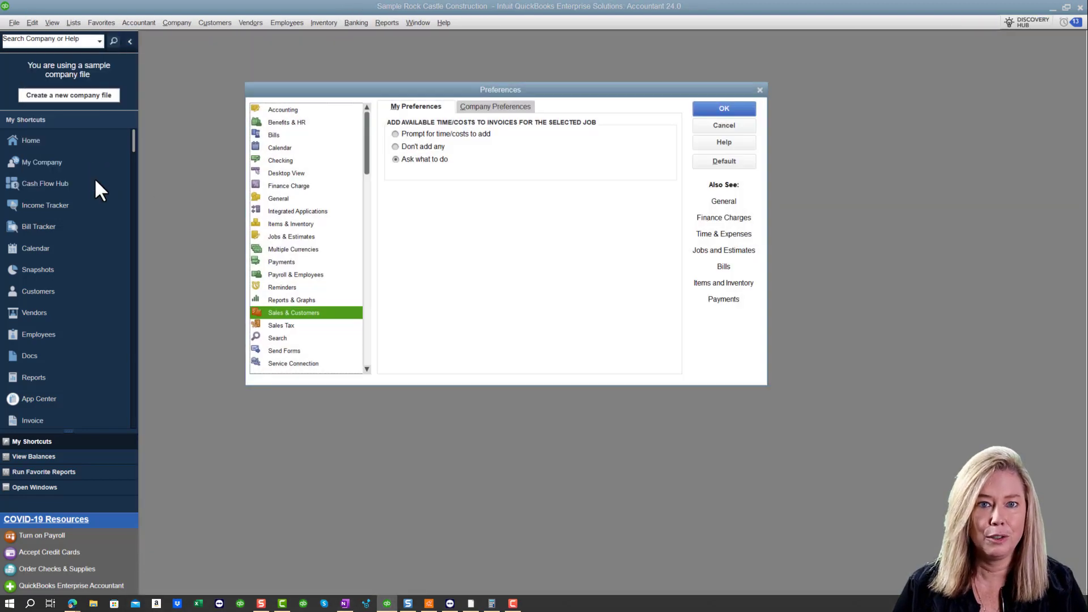
pyautogui.click(317, 263)
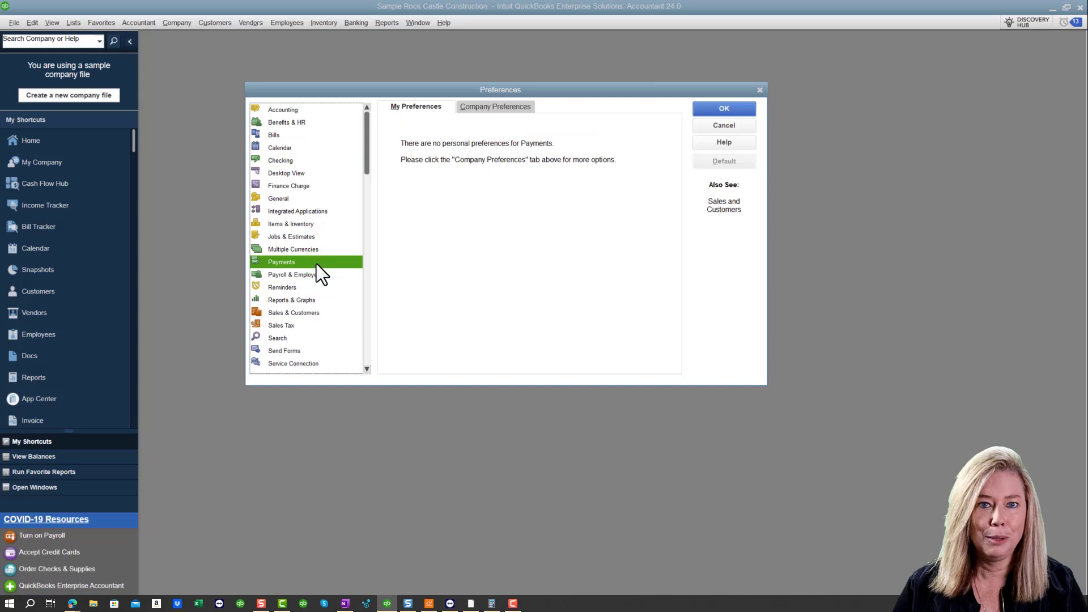
pyautogui.click(524, 108)
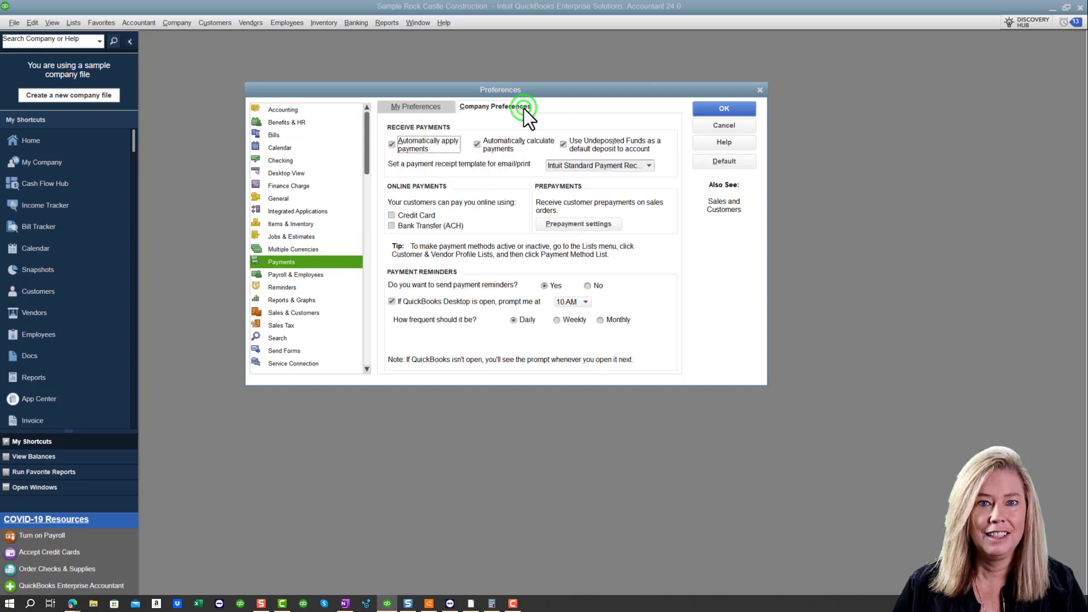
pyautogui.click(612, 228)
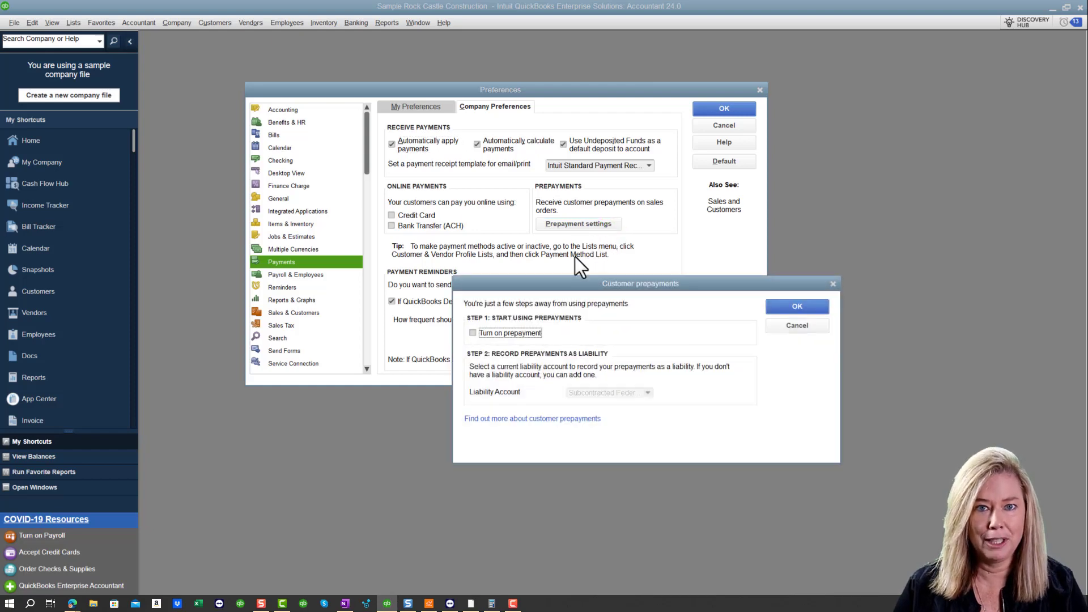
pyautogui.click(474, 332)
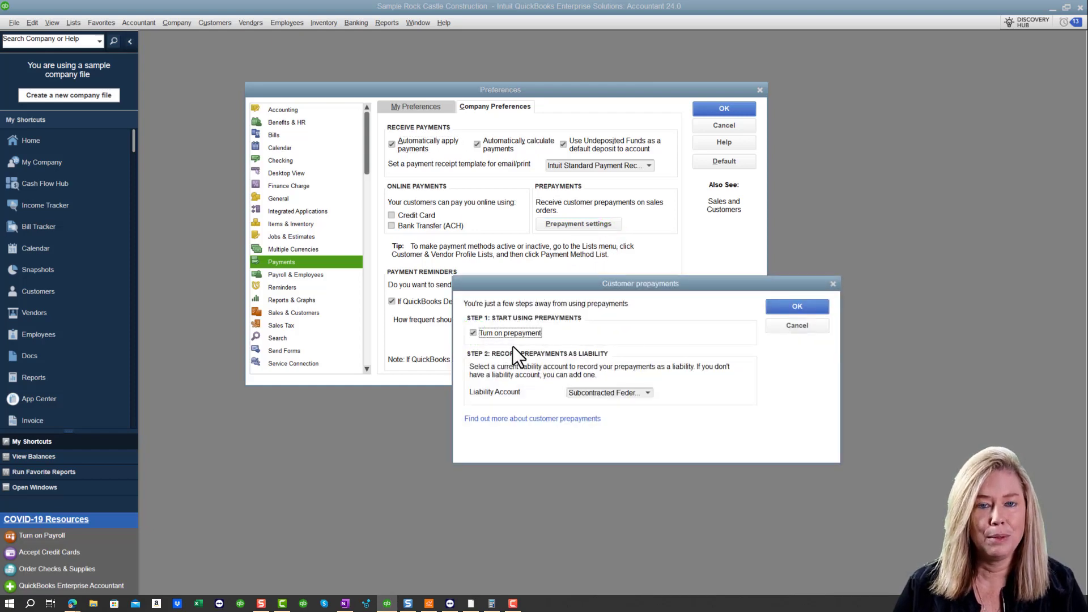
# Add an Other Current Liability account named Prepaid Deposits as the prepayment liability account, and save the preferences
pyautogui.click(648, 393)
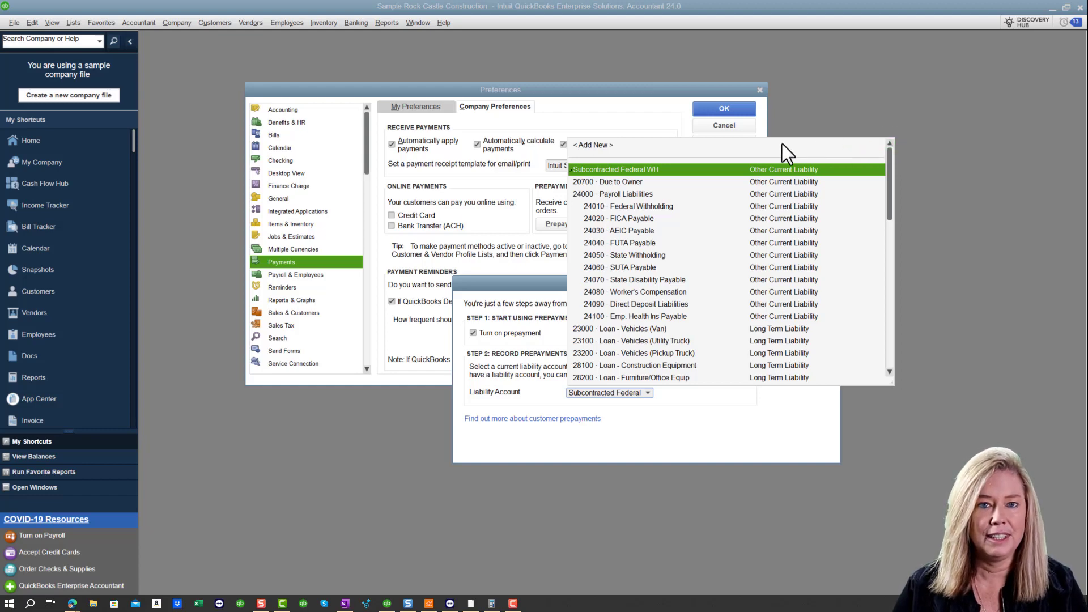
pyautogui.click(614, 145)
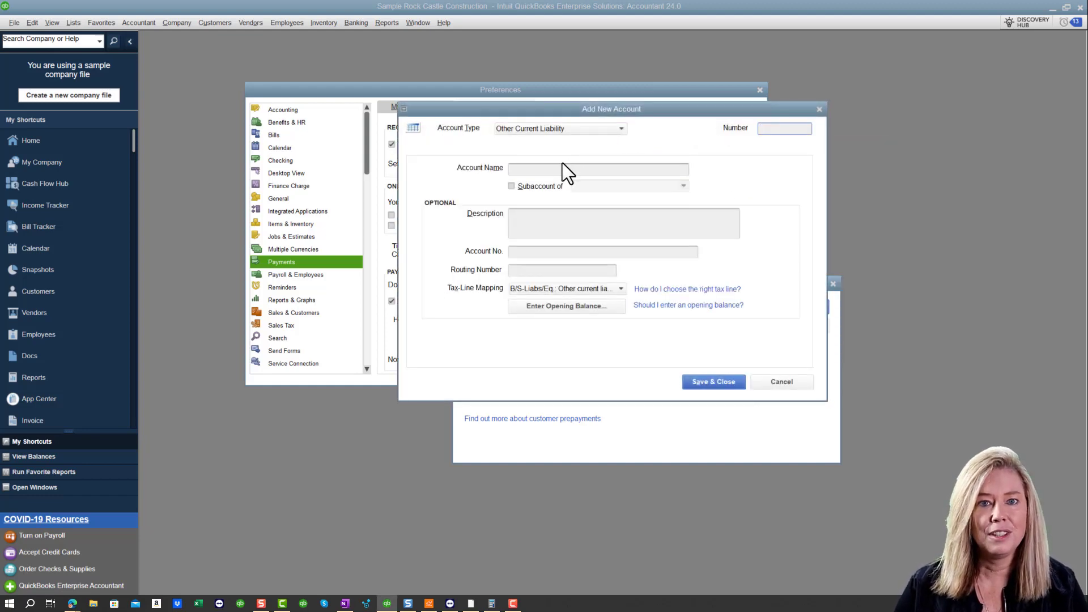
pyautogui.click(561, 167)
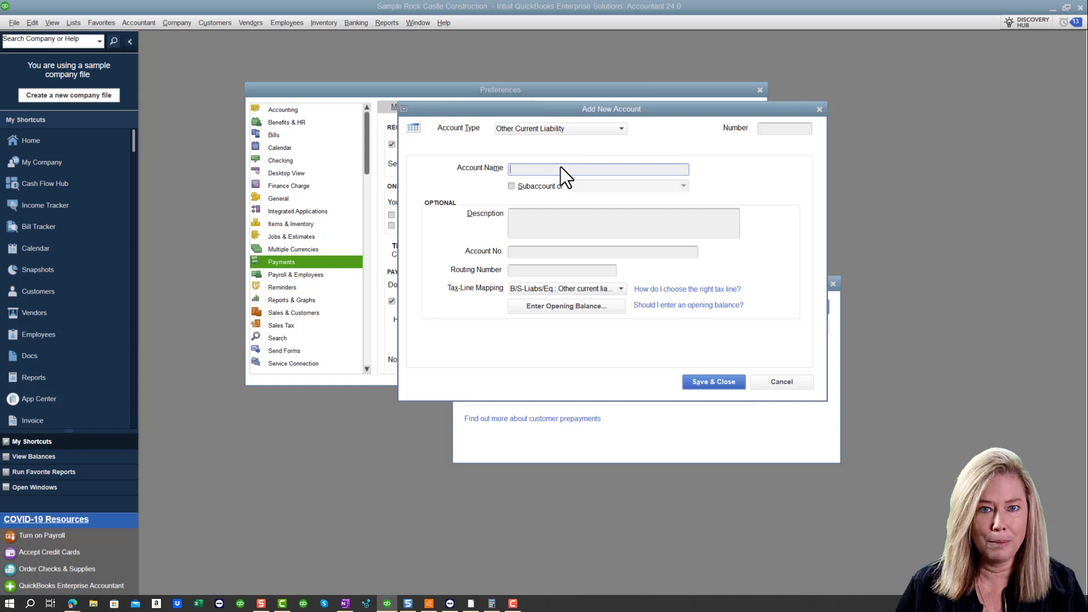
pyautogui.write('Prepaid Deposits')
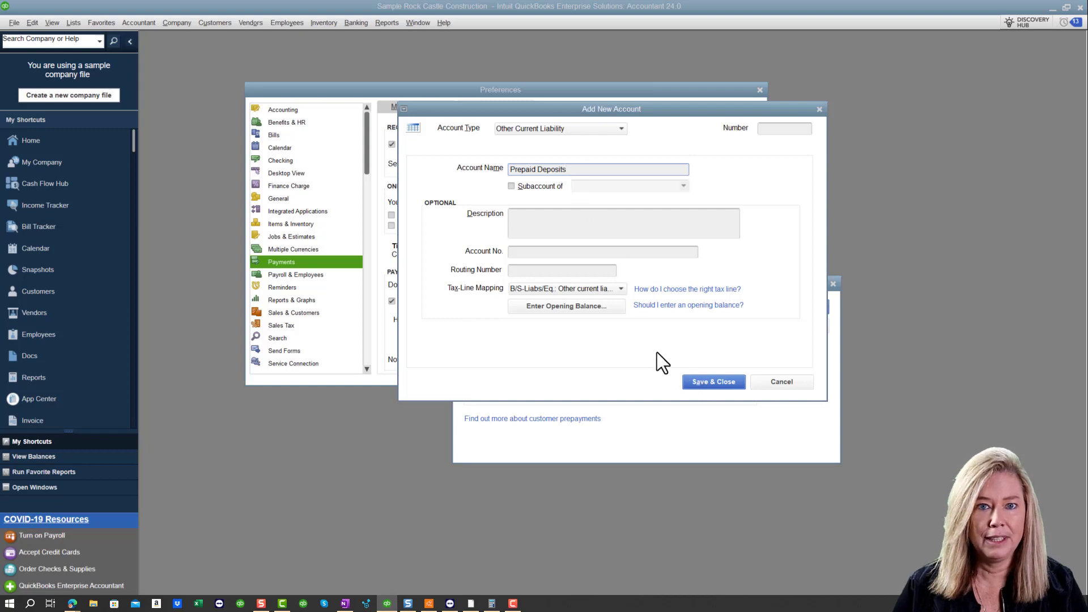
pyautogui.click(709, 382)
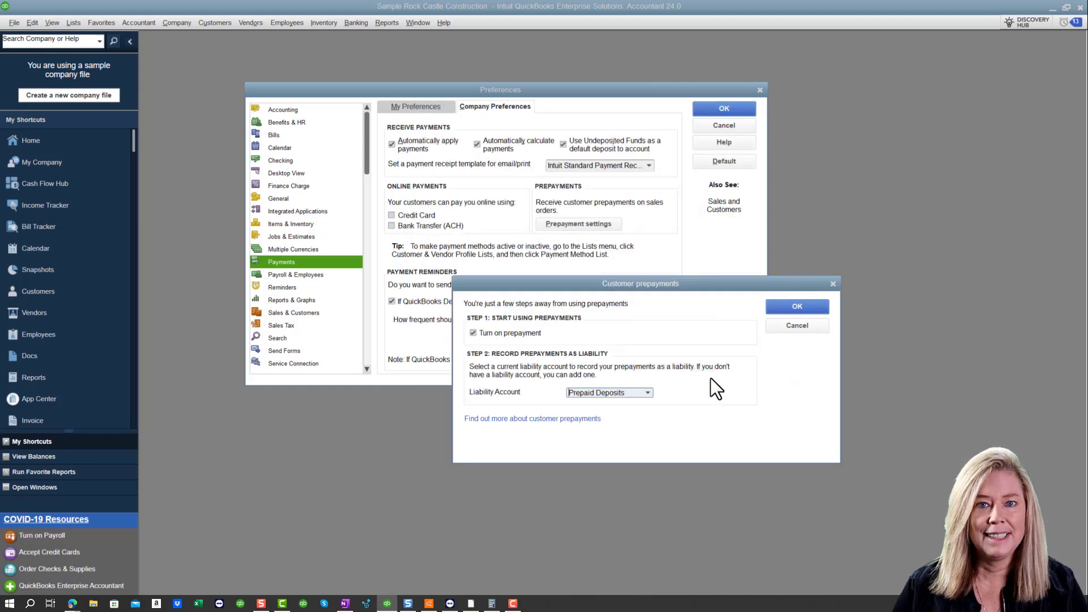
pyautogui.click(799, 306)
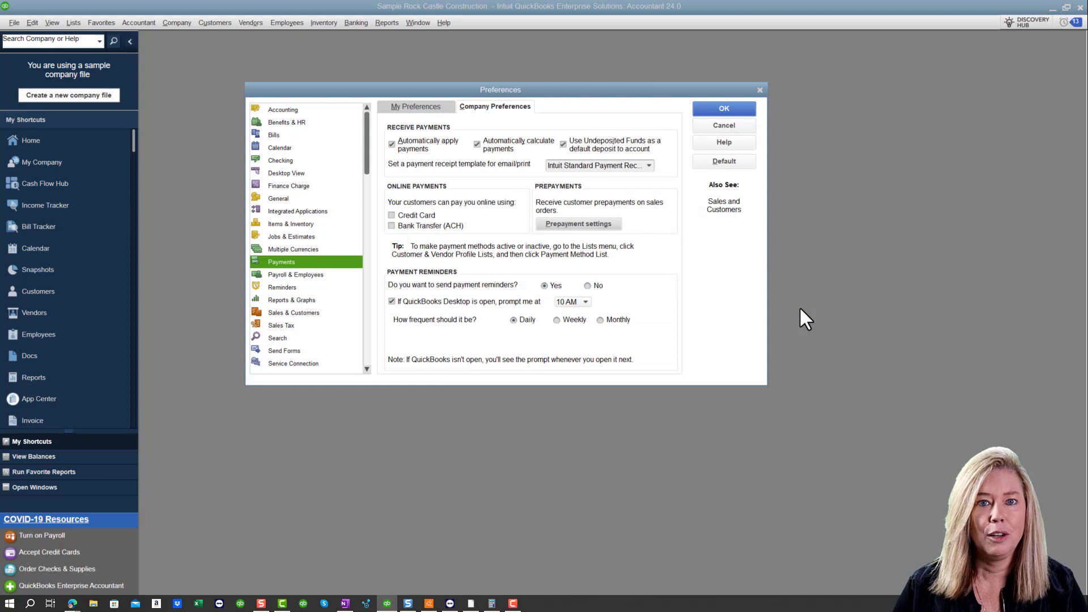
pyautogui.click(741, 110)
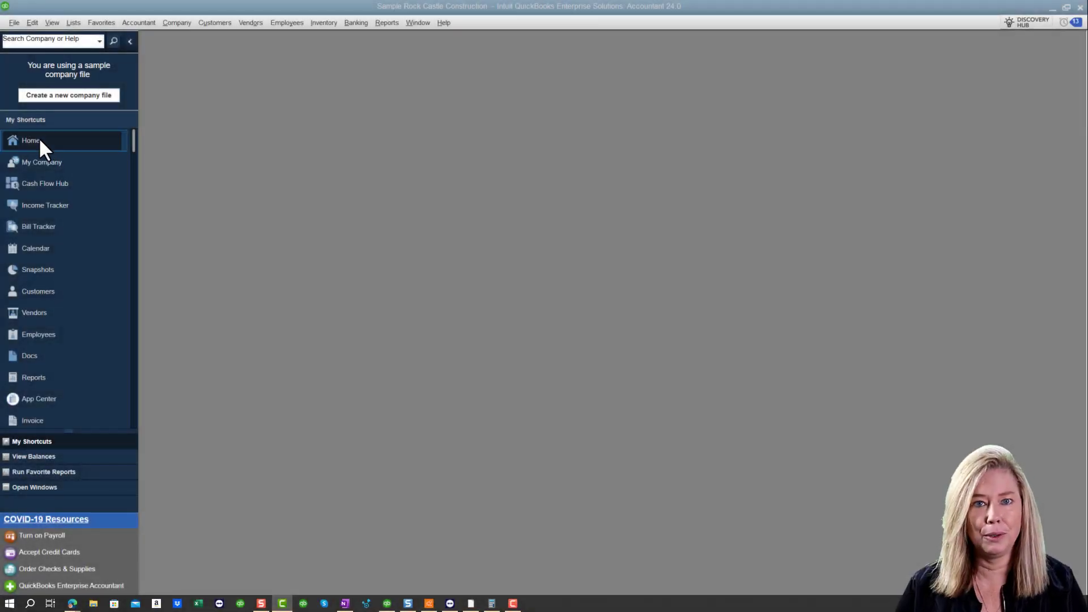
# Reopen the Home page maximized and bring up the existing kitchen job sales order dated 12/15/2026
pyautogui.click(39, 138)
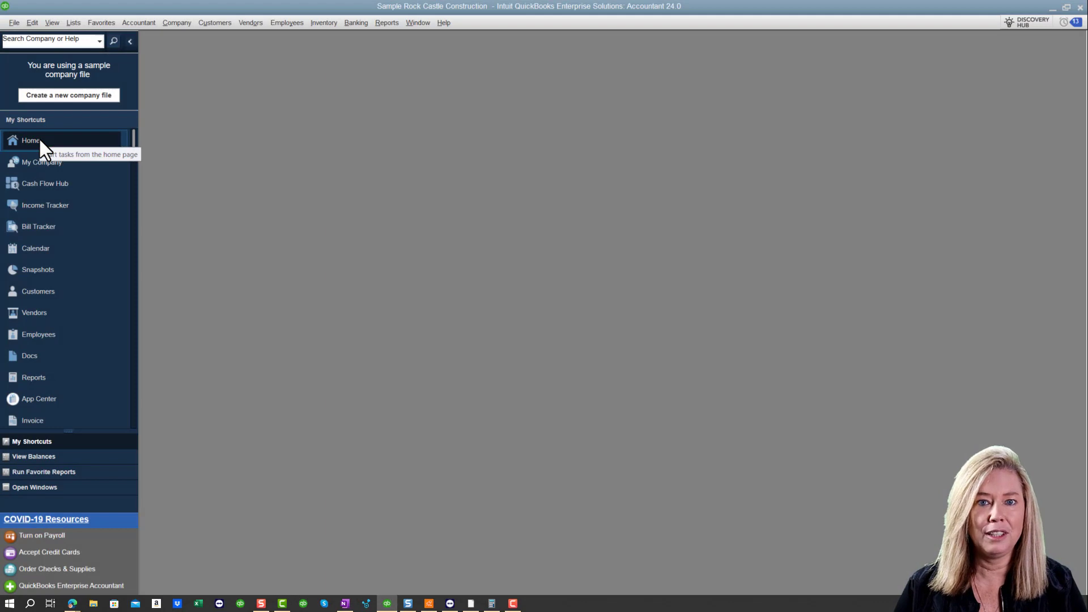
pyautogui.click(38, 138)
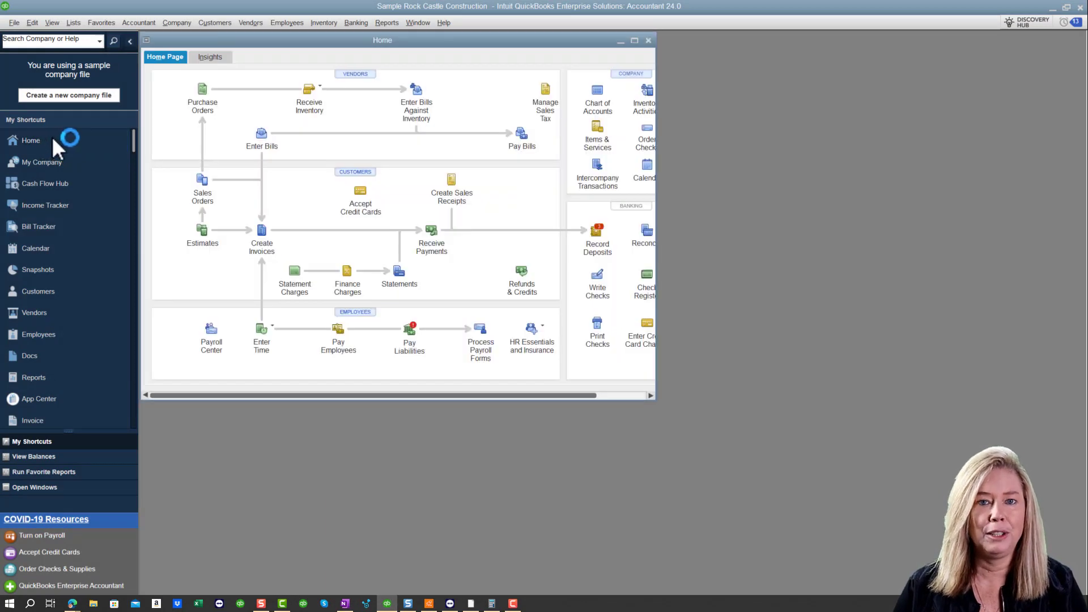
pyautogui.click(636, 40)
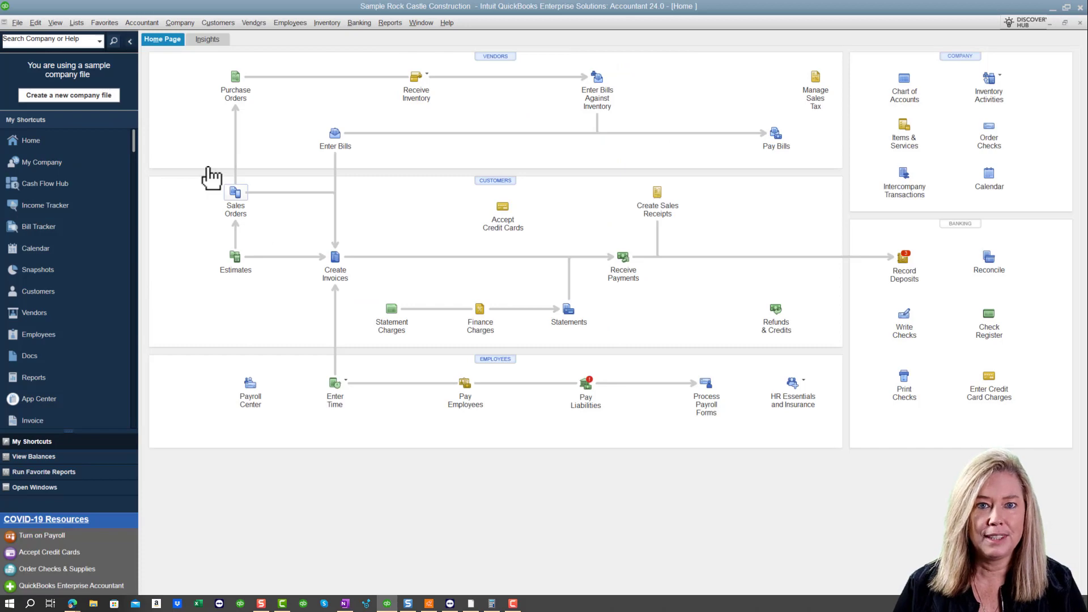
pyautogui.click(209, 175)
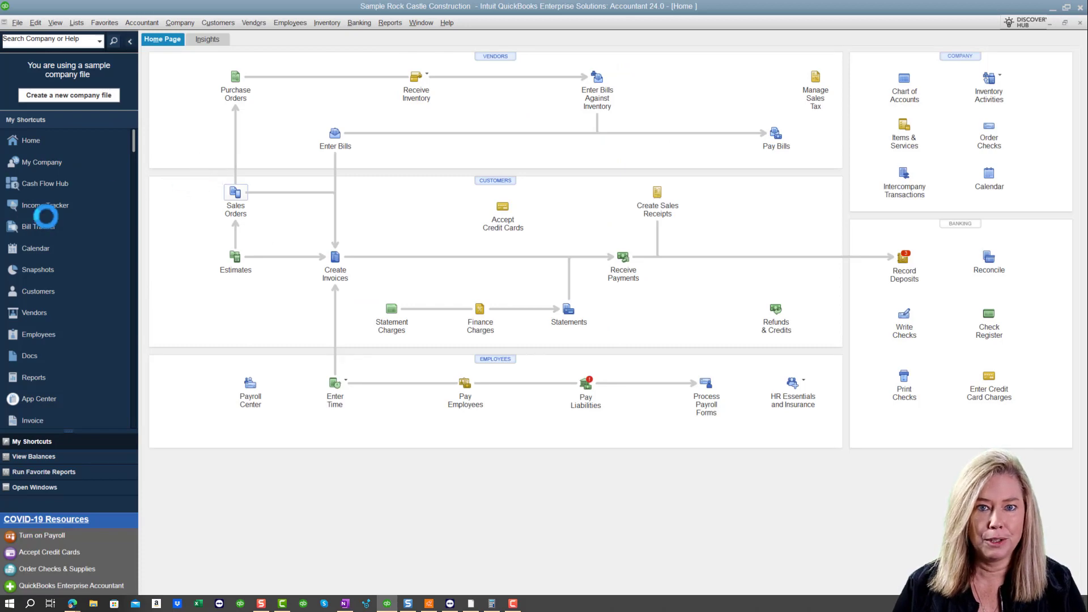
pyautogui.click(149, 52)
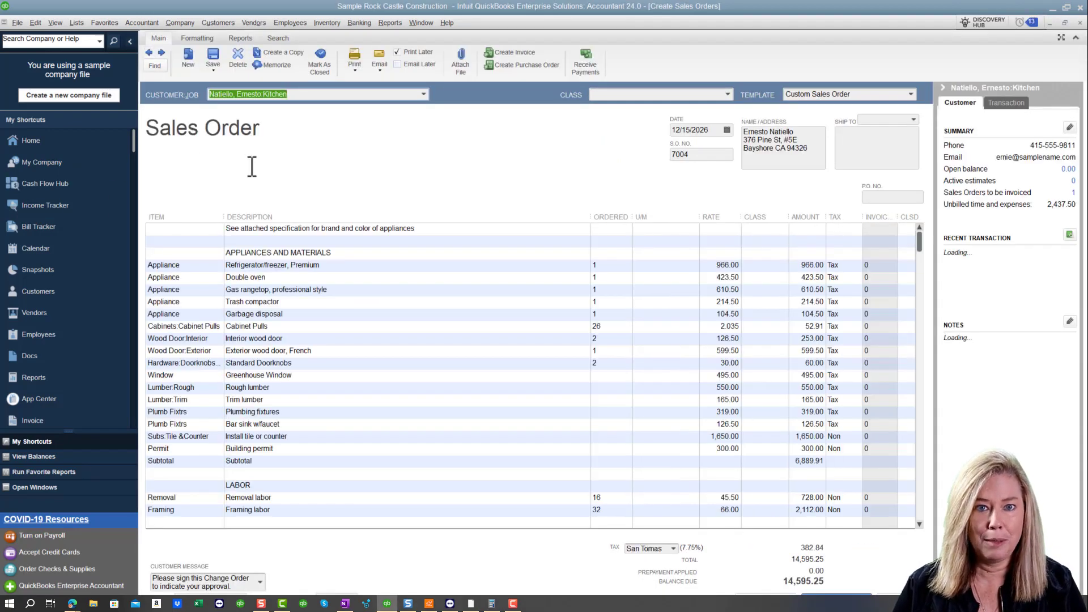
# Start a customer prepayment from the kitchen job sales order, acknowledge the prepayment notice, and enter a payment amount of 3,000.00
pyautogui.click(593, 63)
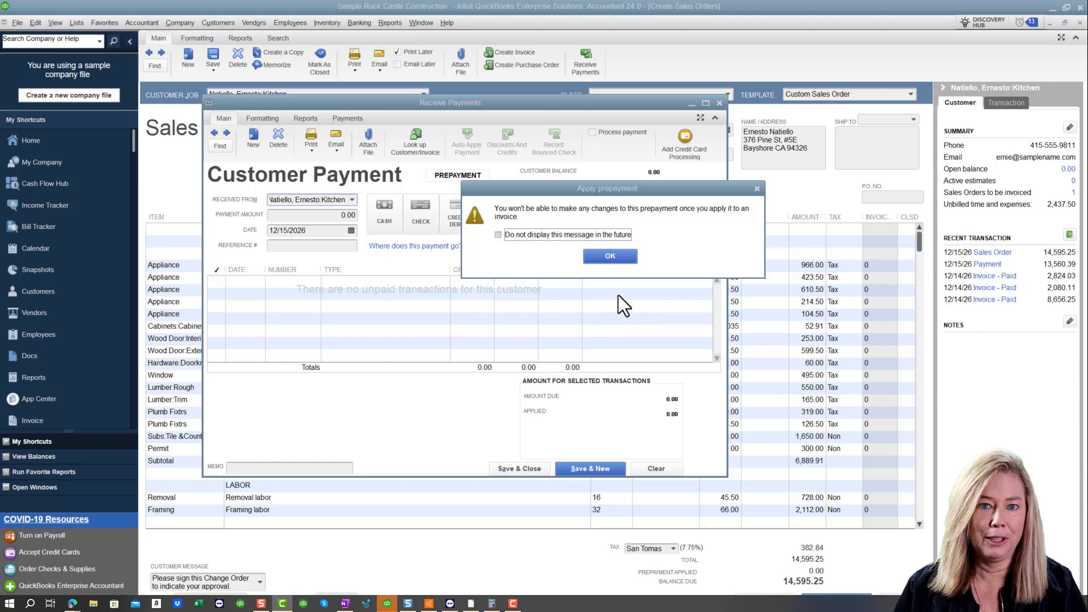
pyautogui.click(626, 261)
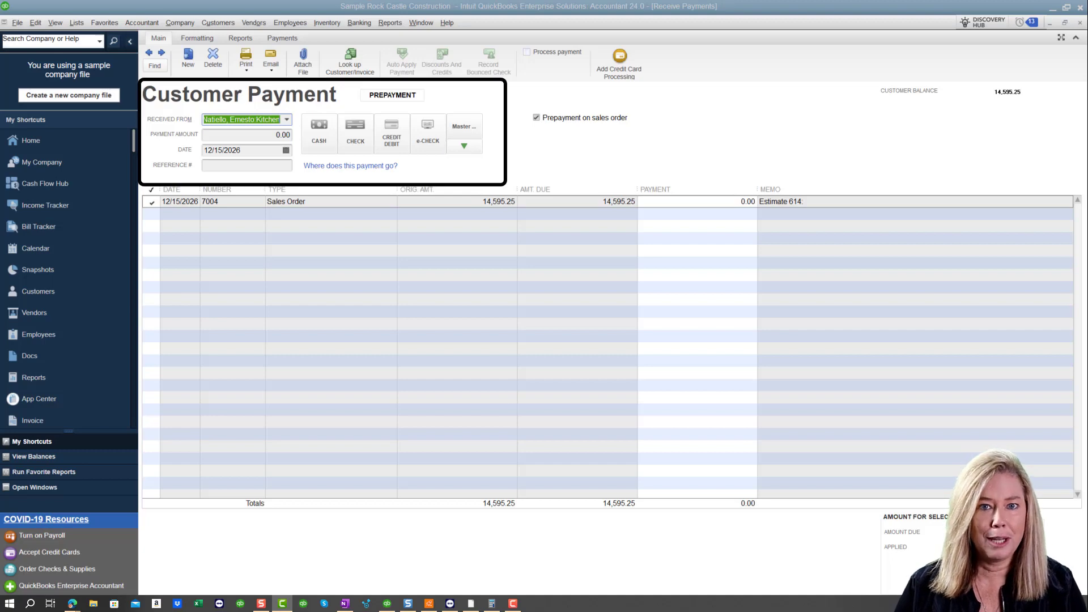
pyautogui.click(394, 135)
pyautogui.write('3000.00')
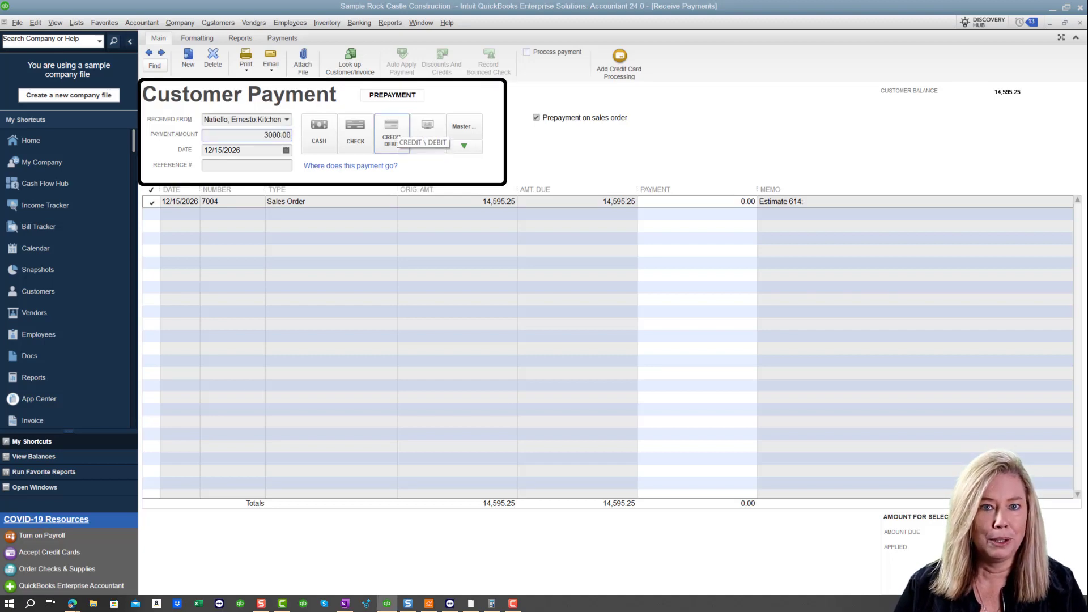
# Enter reference number 1212, choose check as the payment method, and save and close the prepayment
pyautogui.click(287, 168)
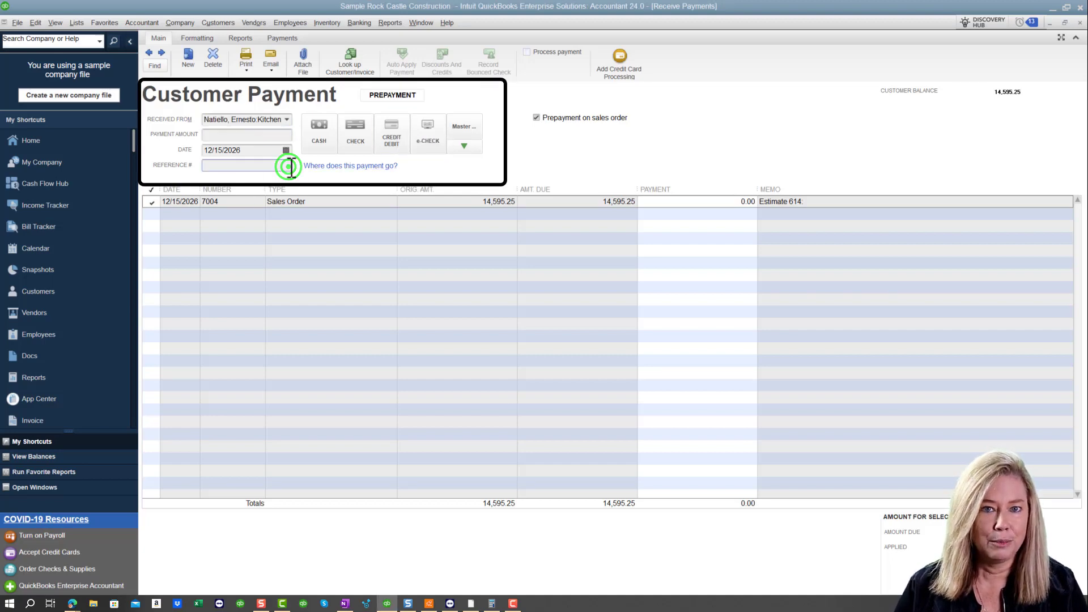
pyautogui.write('1212')
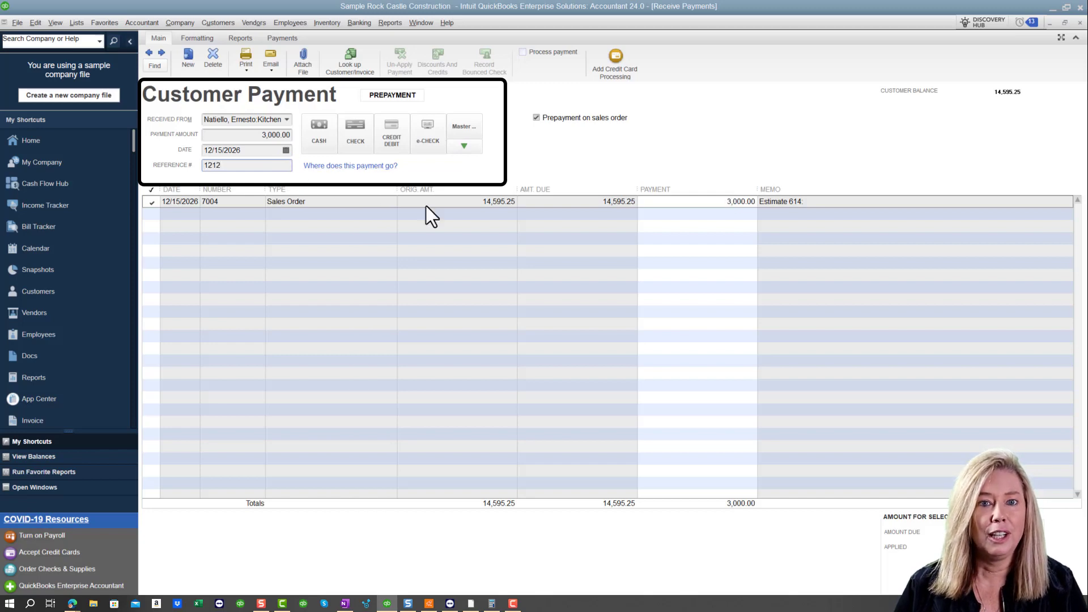
pyautogui.click(721, 288)
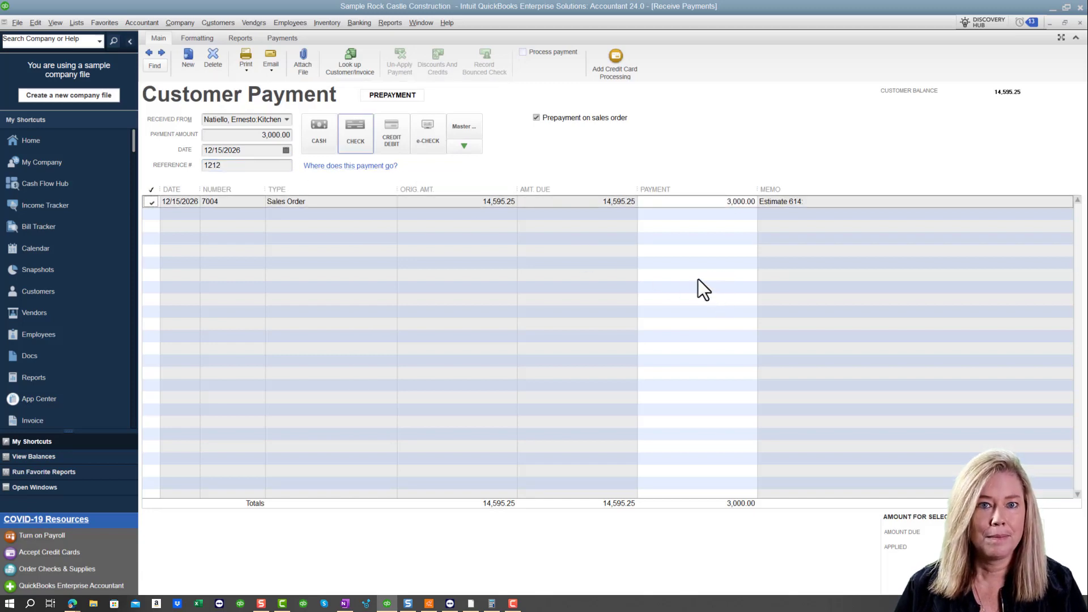
pyautogui.click(356, 134)
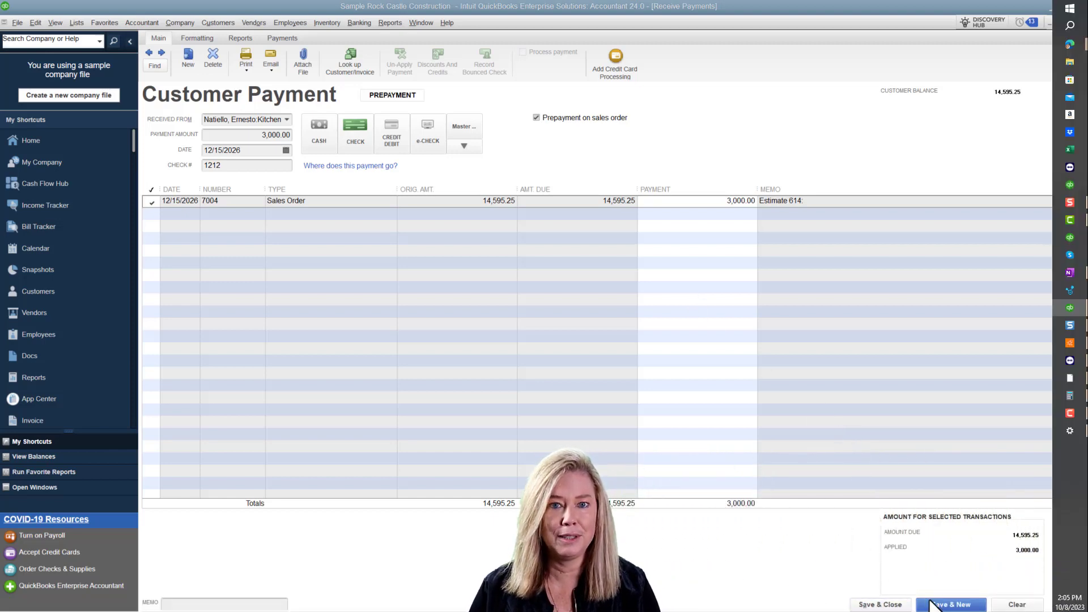
pyautogui.click(889, 607)
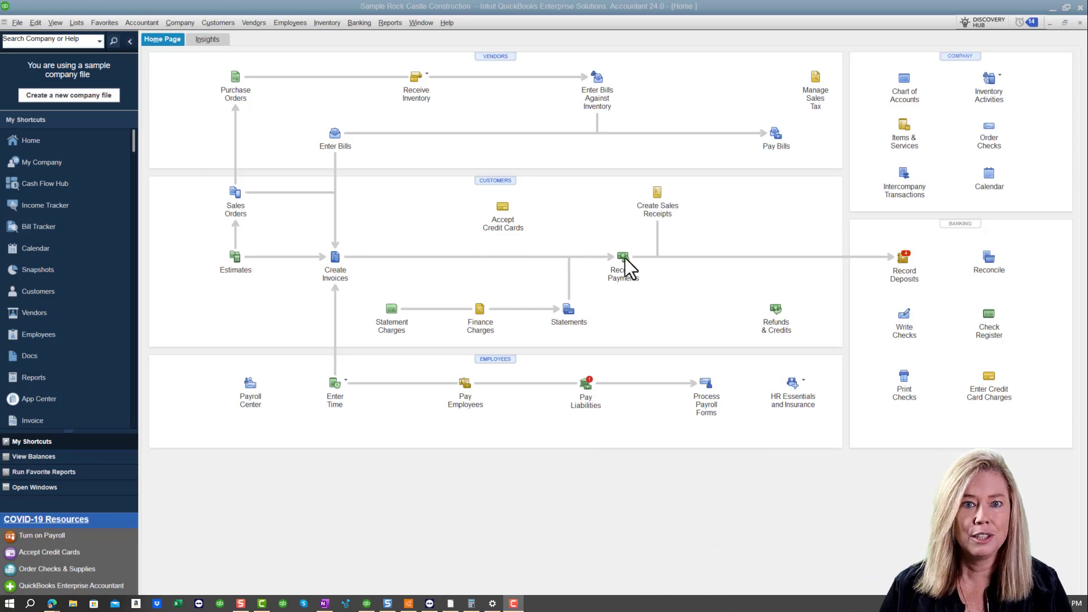
# Open a blank customer payment and turn on the option for a prepayment on a sales order
pyautogui.click(627, 259)
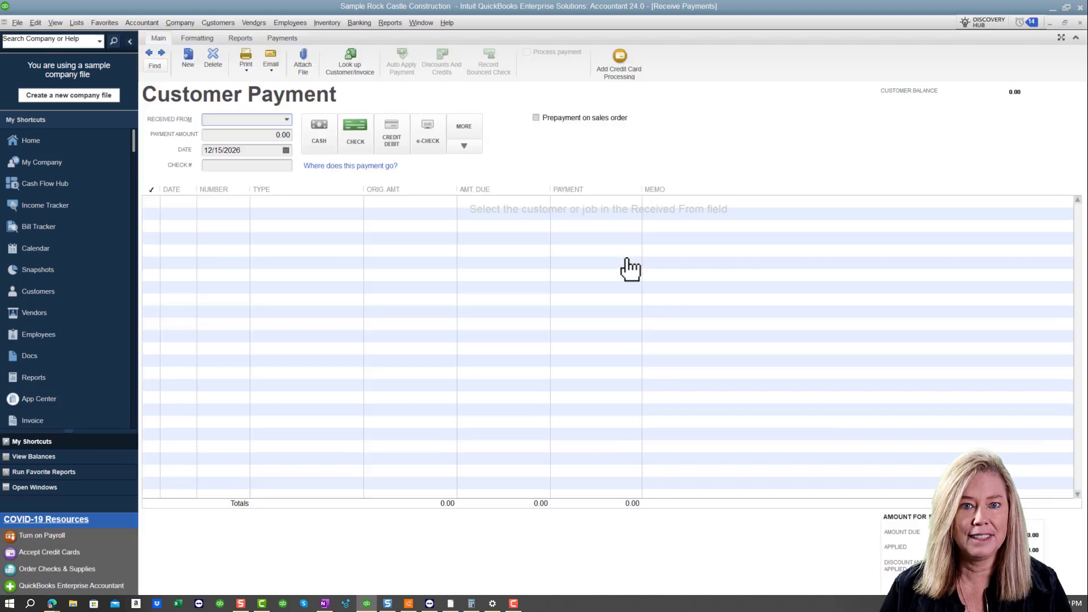
pyautogui.click(535, 118)
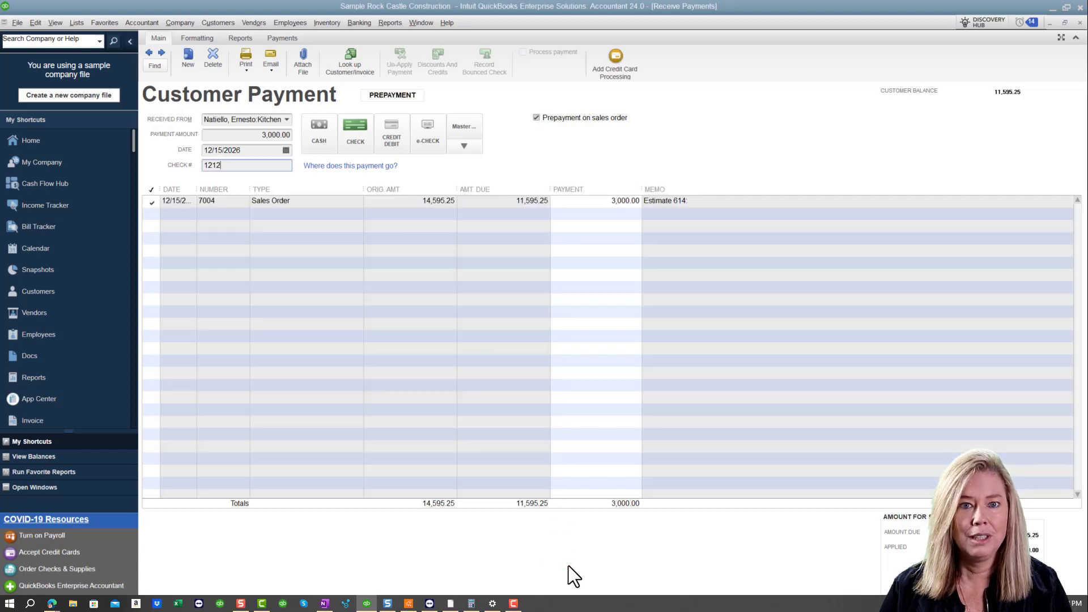
# Close the Home page over the kitchen job sales order to check the applied prepayment, and open the transaction journal for check 1212
pyautogui.moveTo(623, 606); pyautogui.dragTo(851, 437)
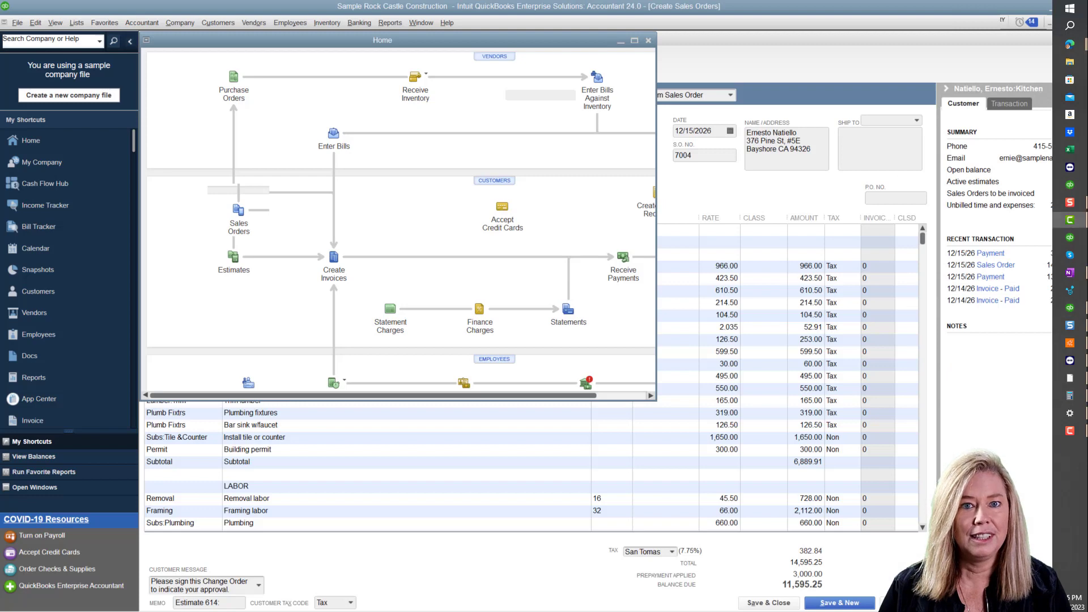
pyautogui.click(647, 40)
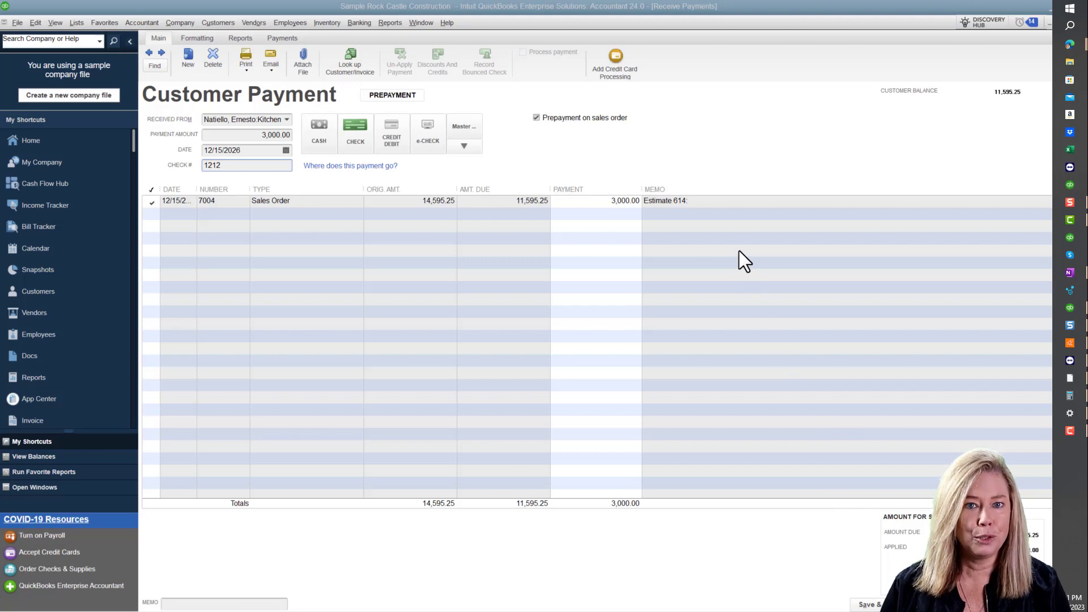
pyautogui.hotkey('ctrl', 'y')
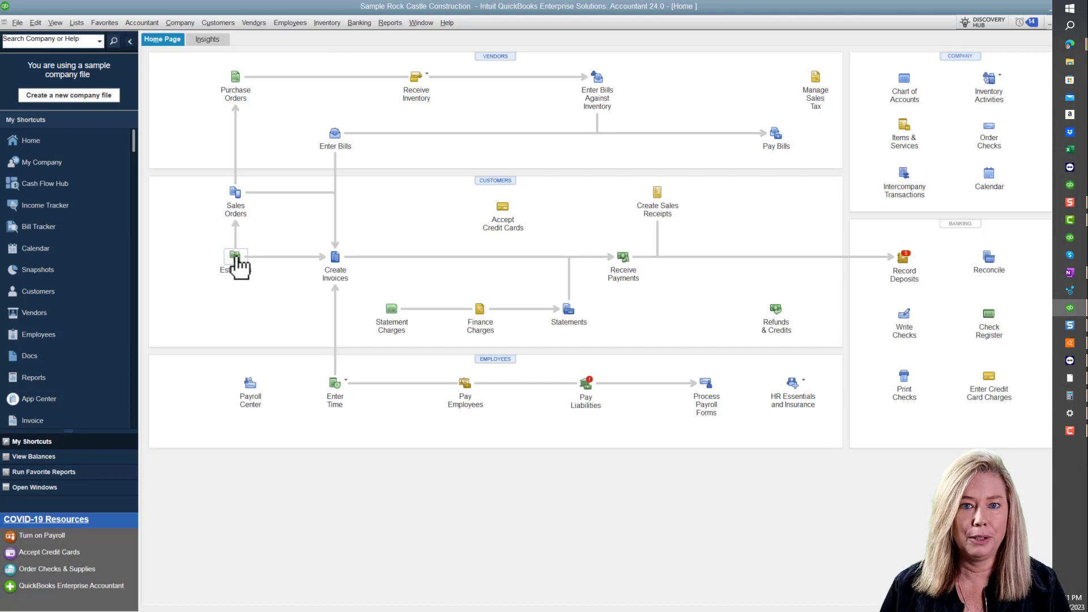
# Run the Open Sales Orders by Customer report to examine the kitchen job's open prepayment balance
pyautogui.click(392, 23)
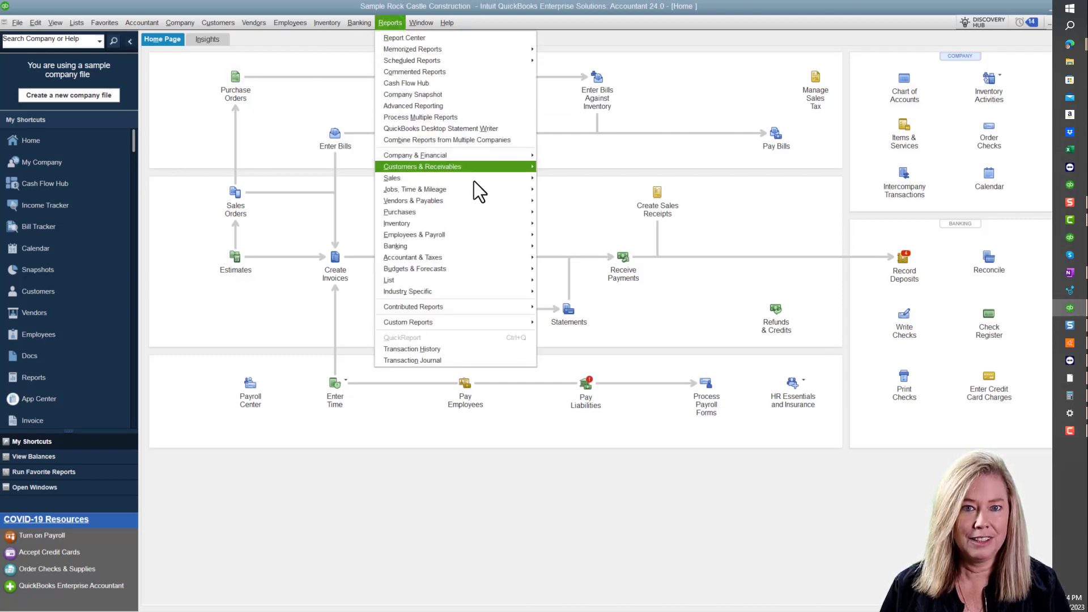
pyautogui.moveTo(474, 181)
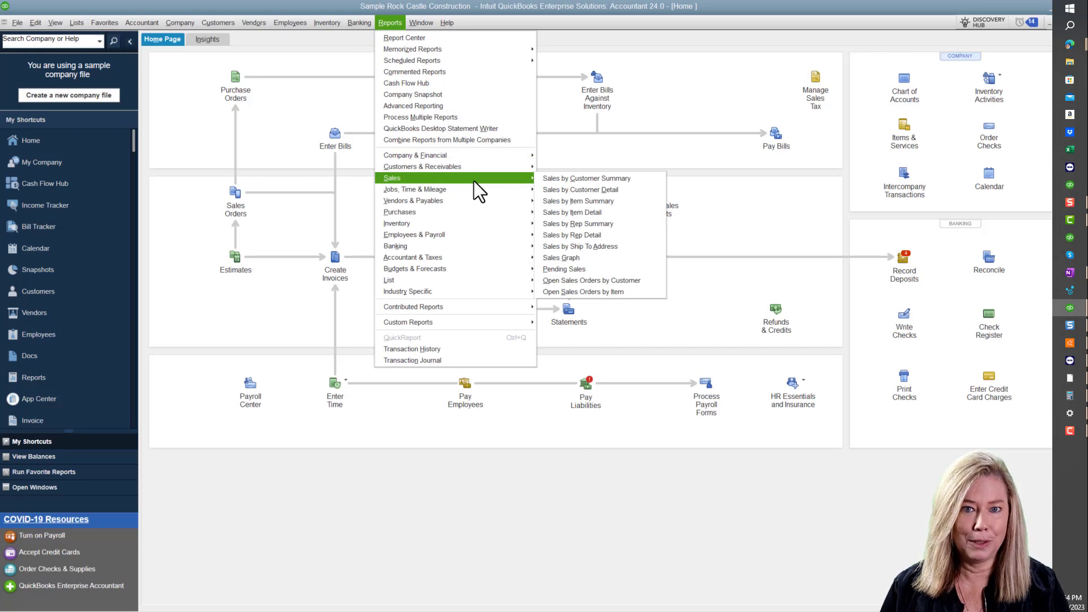
pyautogui.click(654, 282)
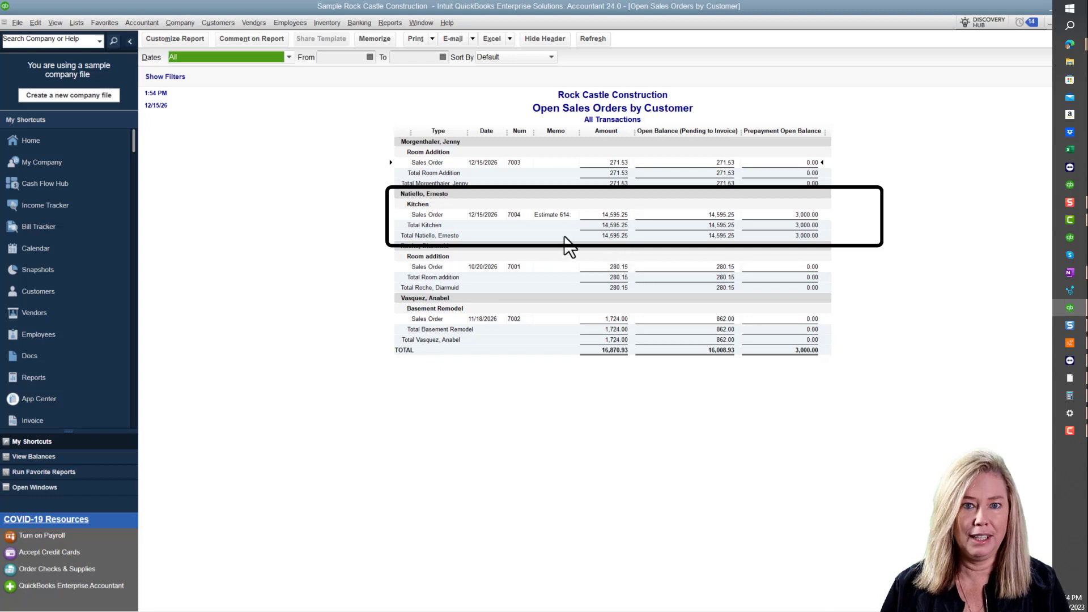
# Return to the Home page and run the Open Prepayments by Customer report
pyautogui.click(24, 140)
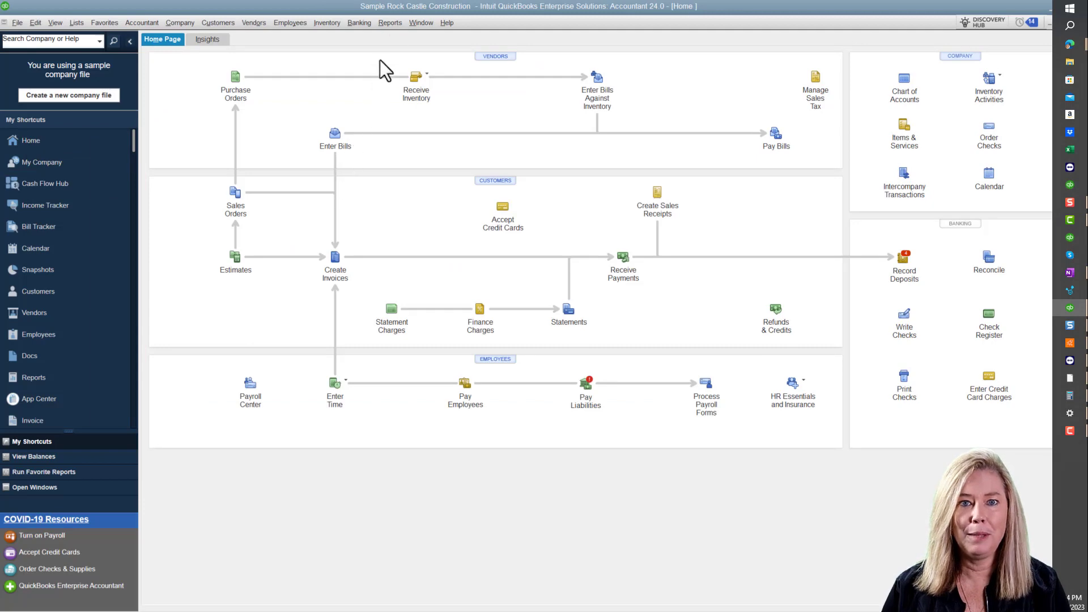
pyautogui.click(393, 27)
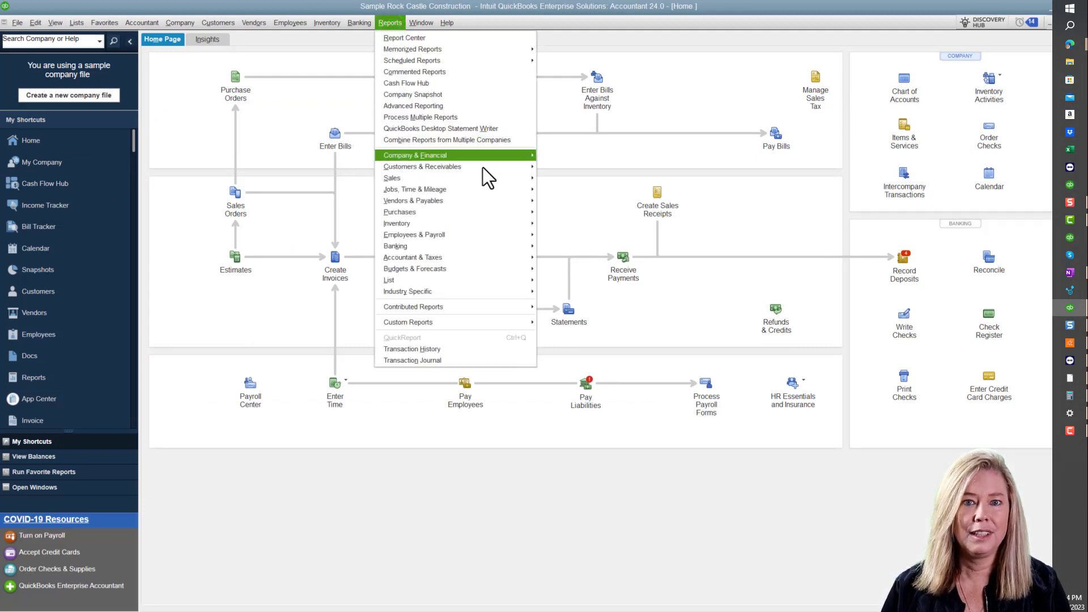
pyautogui.moveTo(484, 169)
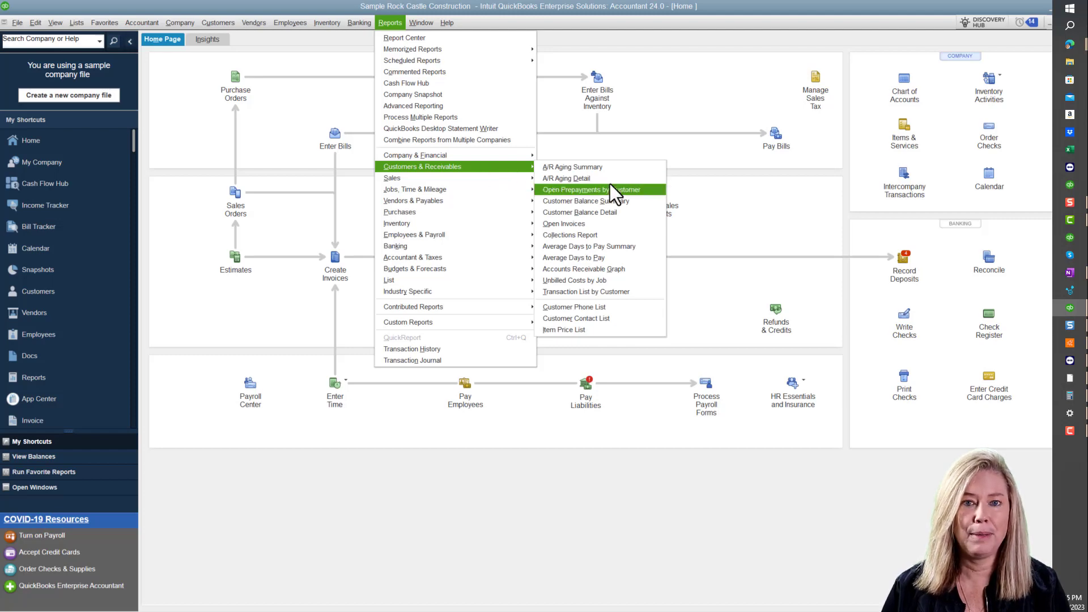
pyautogui.click(656, 192)
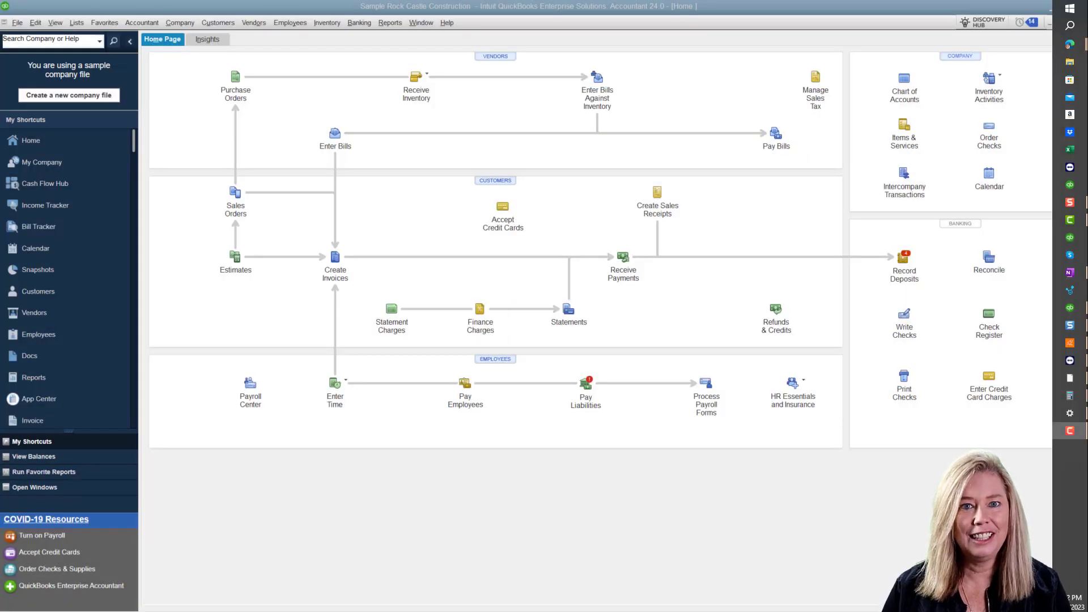
# Reopen the kitchen job sales order and create an invoice for all of the sales order
pyautogui.click(236, 195)
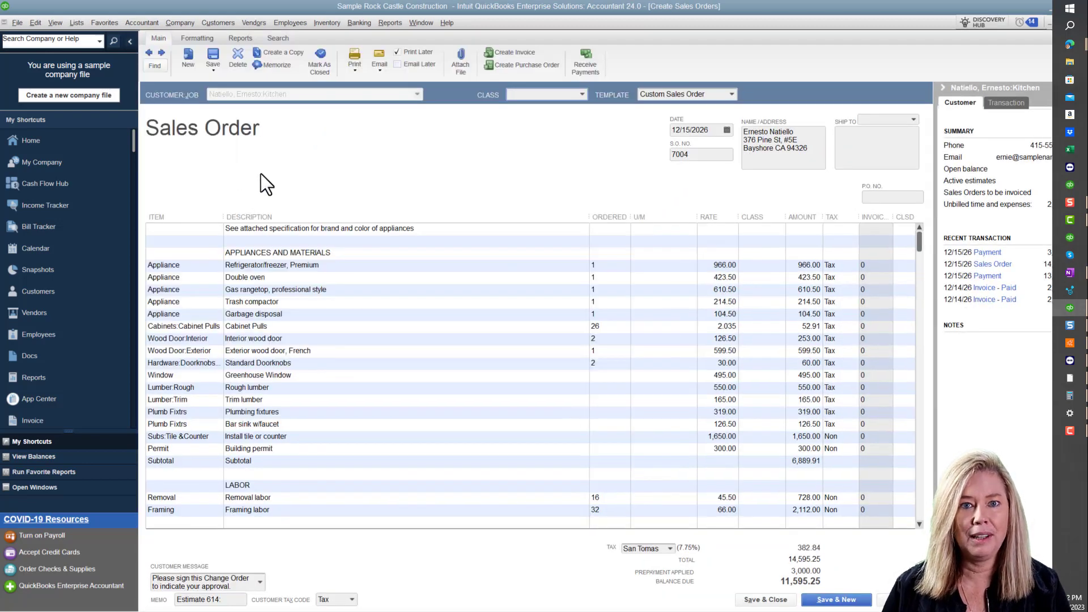
pyautogui.click(535, 53)
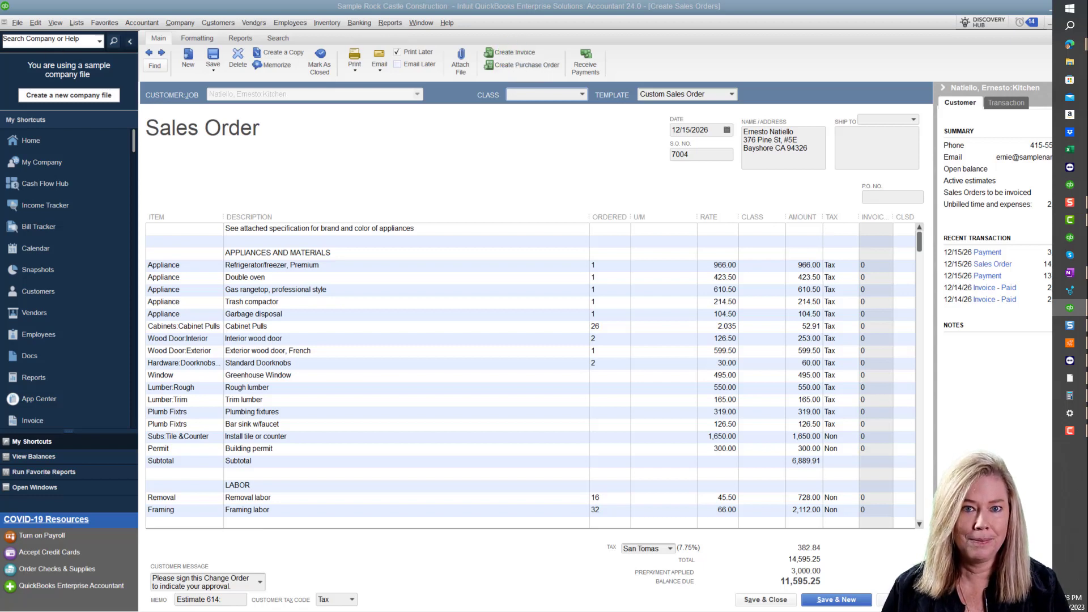
pyautogui.moveTo(250, 137); pyautogui.dragTo(482, 98)
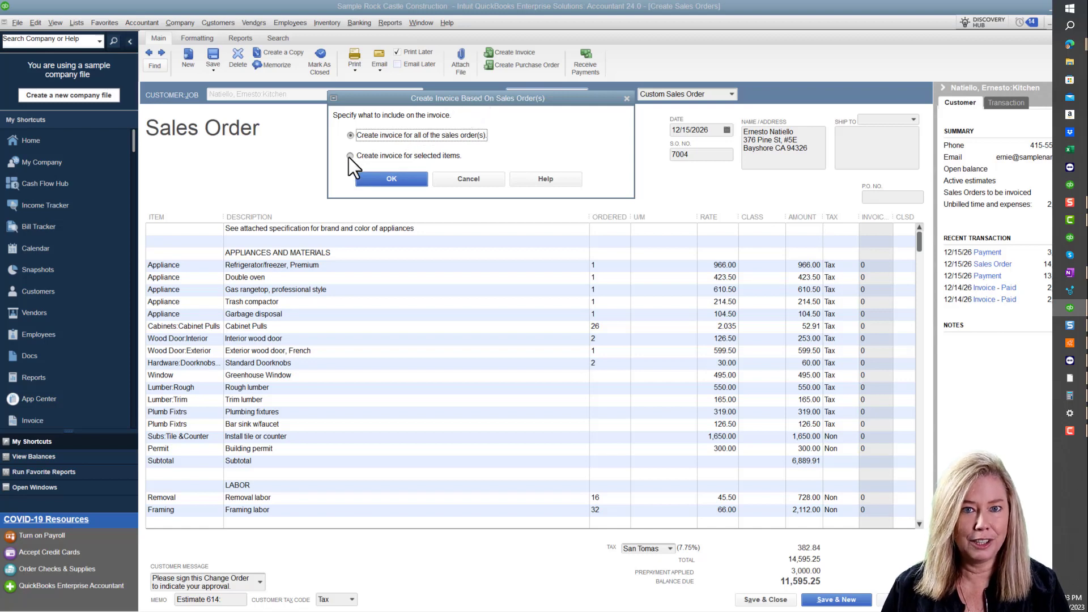
pyautogui.click(406, 182)
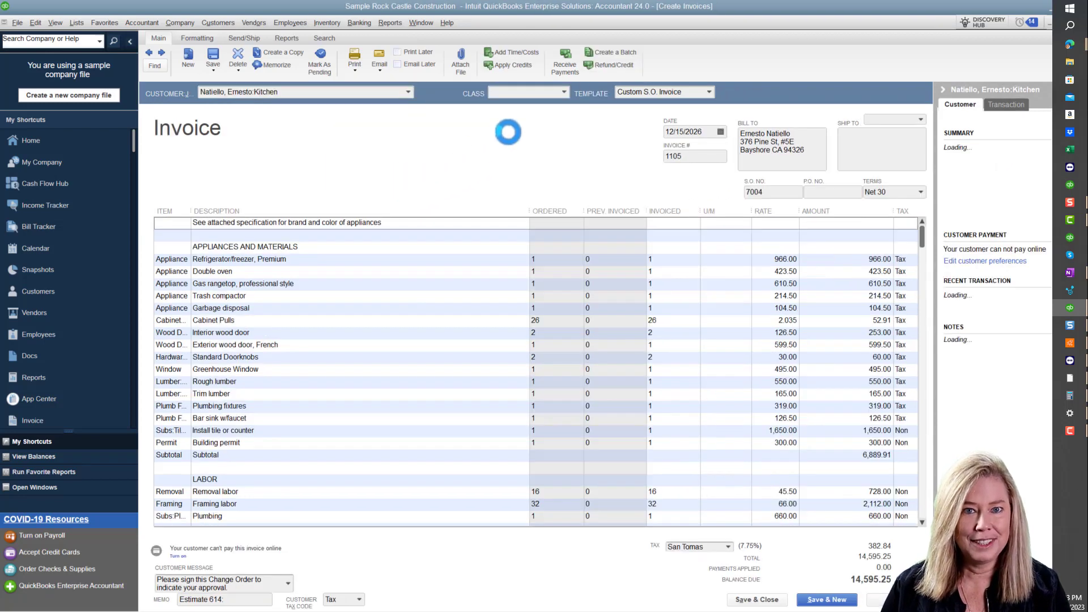
# Apply the 3,000.00 prepayment credit from check 1212 to the new invoice and acknowledge the available prepayment credit notice
pyautogui.click(517, 66)
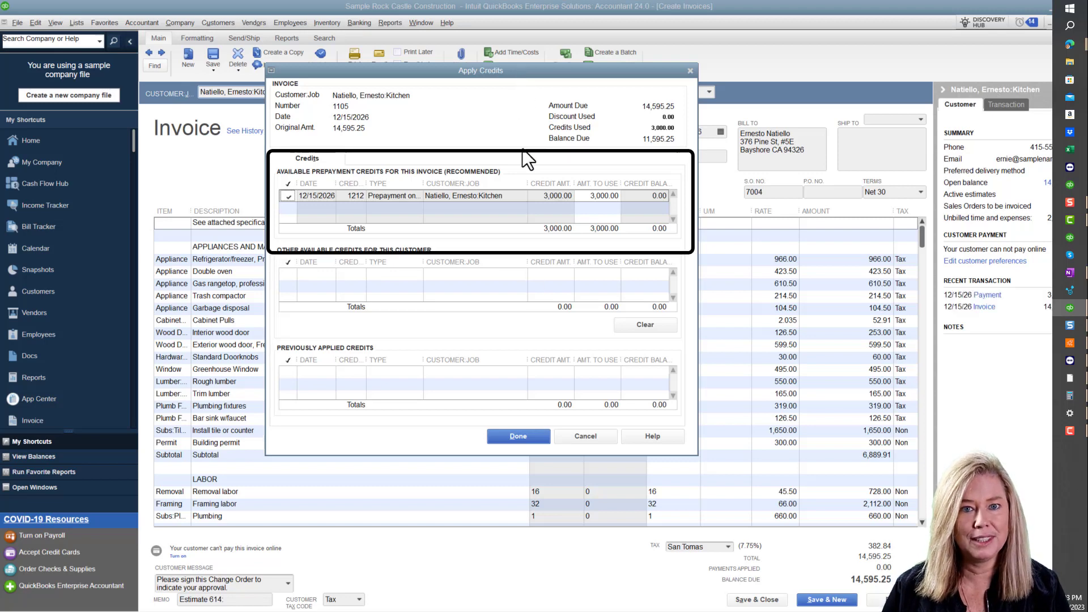
pyautogui.click(541, 437)
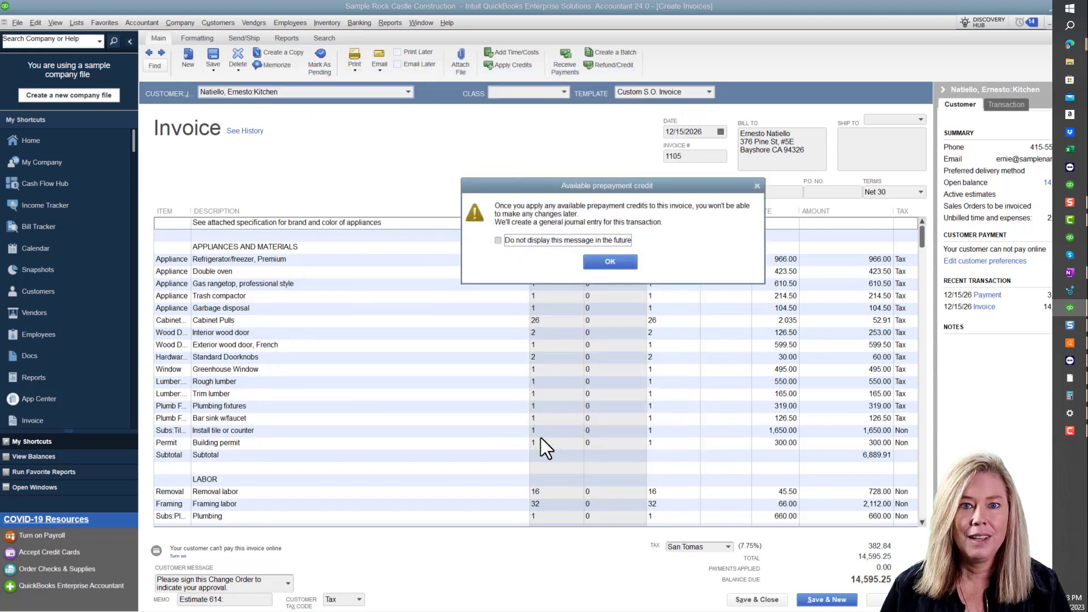
pyautogui.click(630, 264)
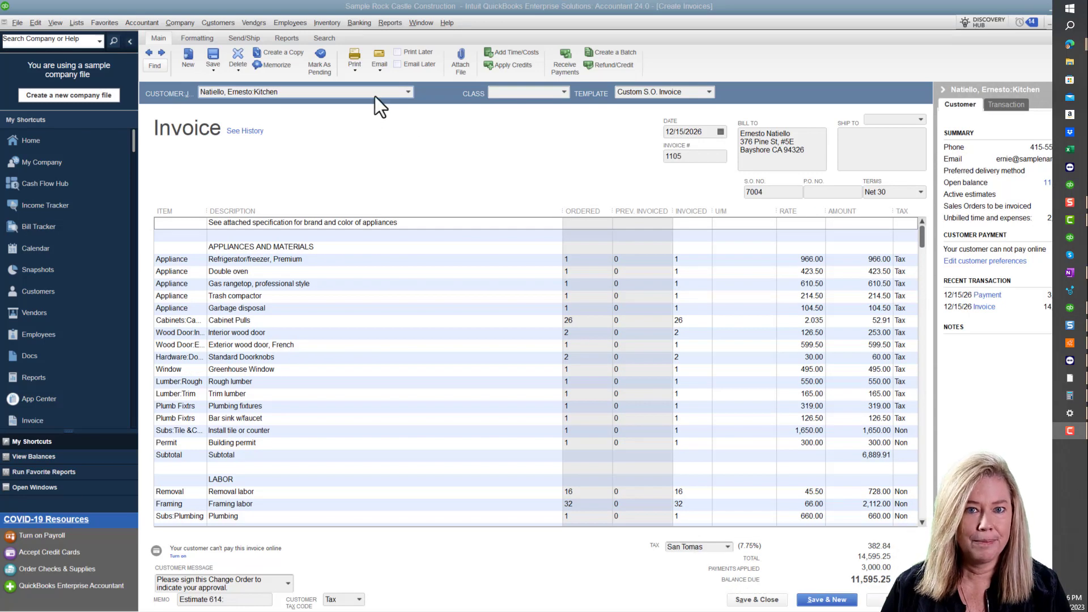
# Preview the printed invoice and go to its second page to check the payments and balance due
pyautogui.click(356, 70)
pyautogui.click(358, 80)
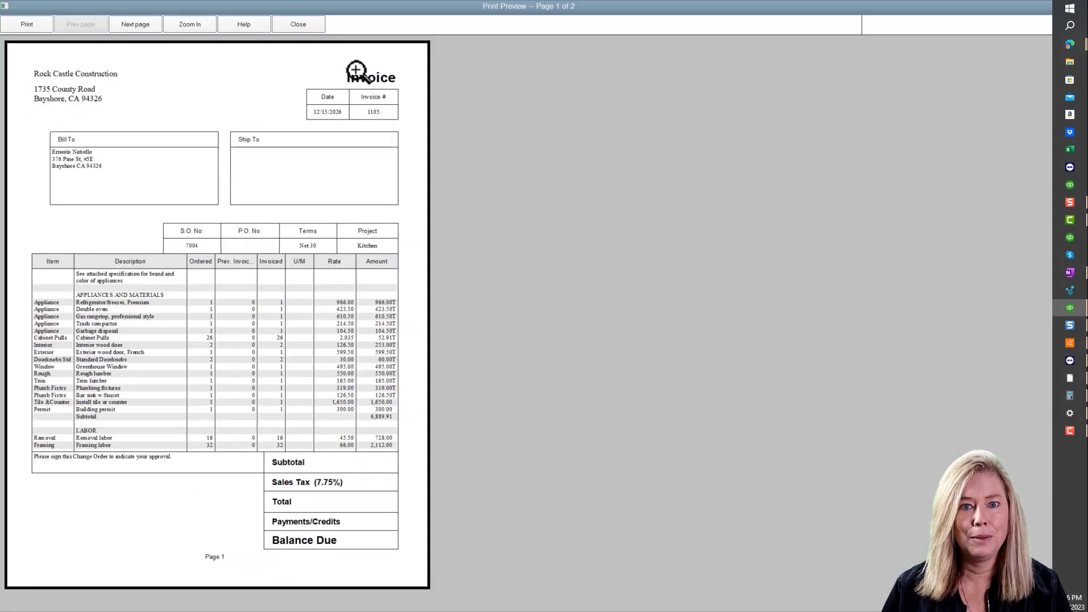
pyautogui.click(134, 24)
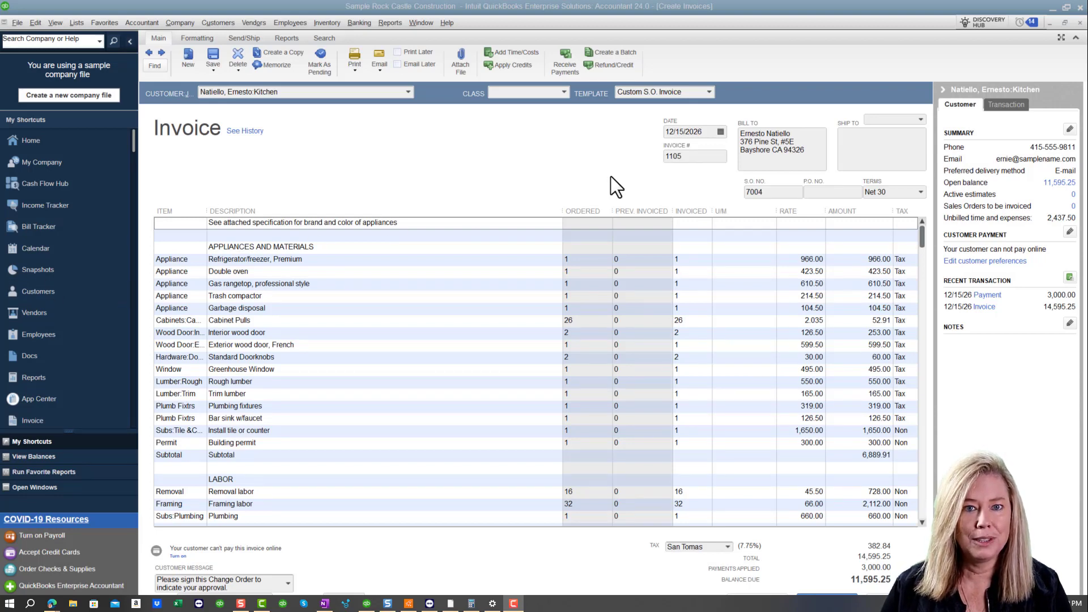
# Open the general journal entry related to the invoice and dismiss the journal entry numbering notice
pyautogui.click(1004, 104)
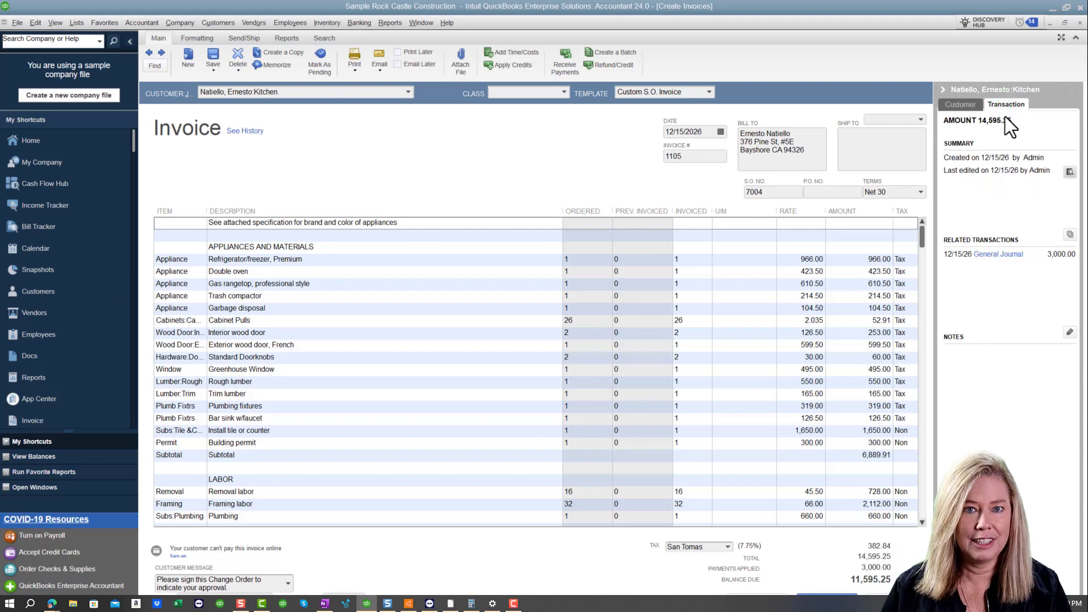
pyautogui.click(1013, 254)
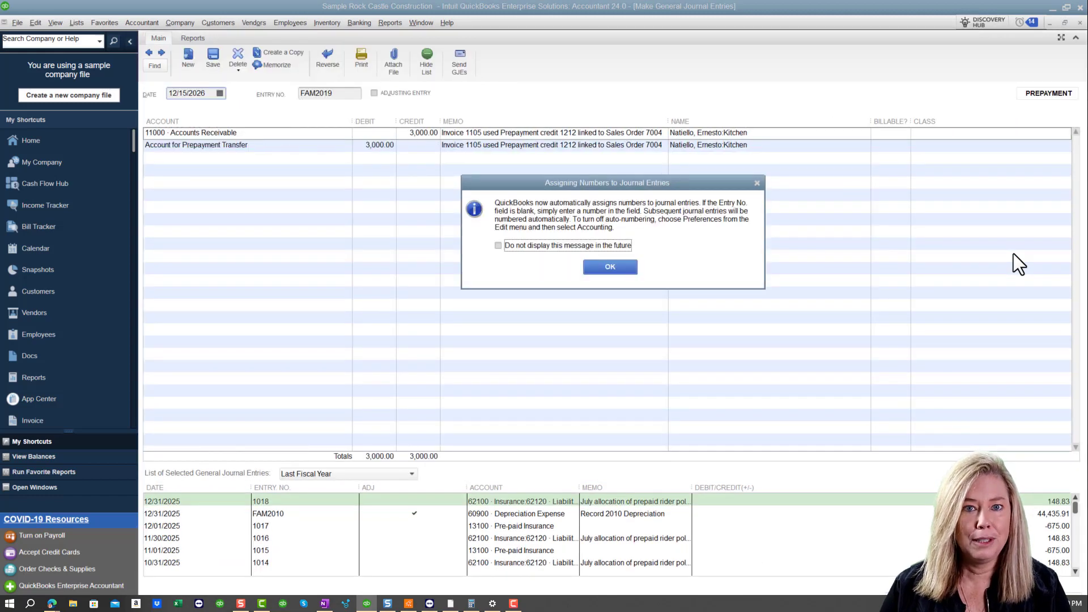
pyautogui.click(625, 268)
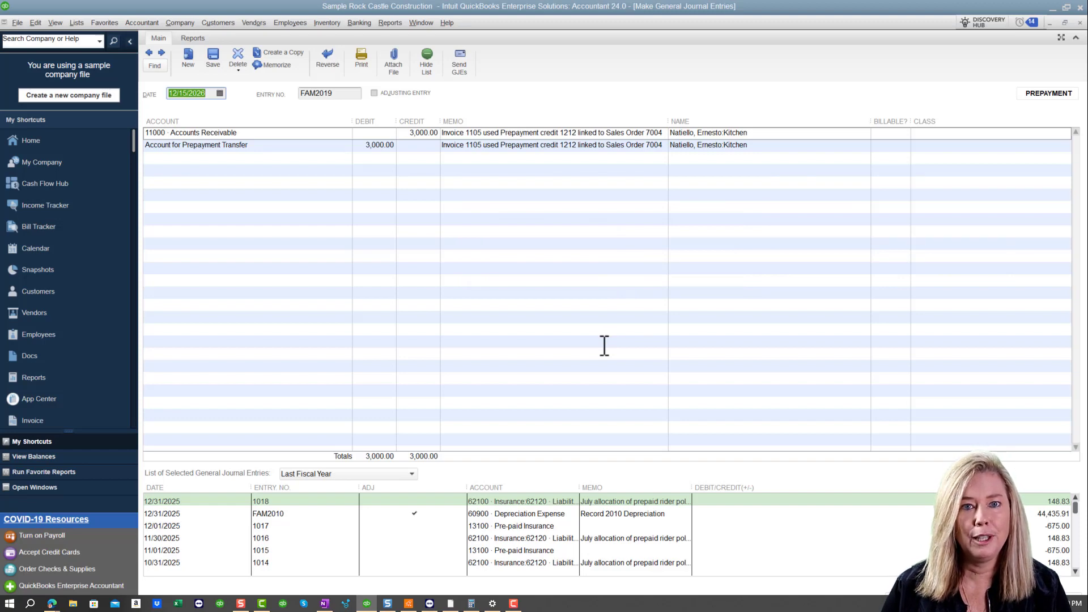
# Run a QuickReport on the Prepaid Deposits account from the chart of accounts
pyautogui.hotkey('alt', 'l')
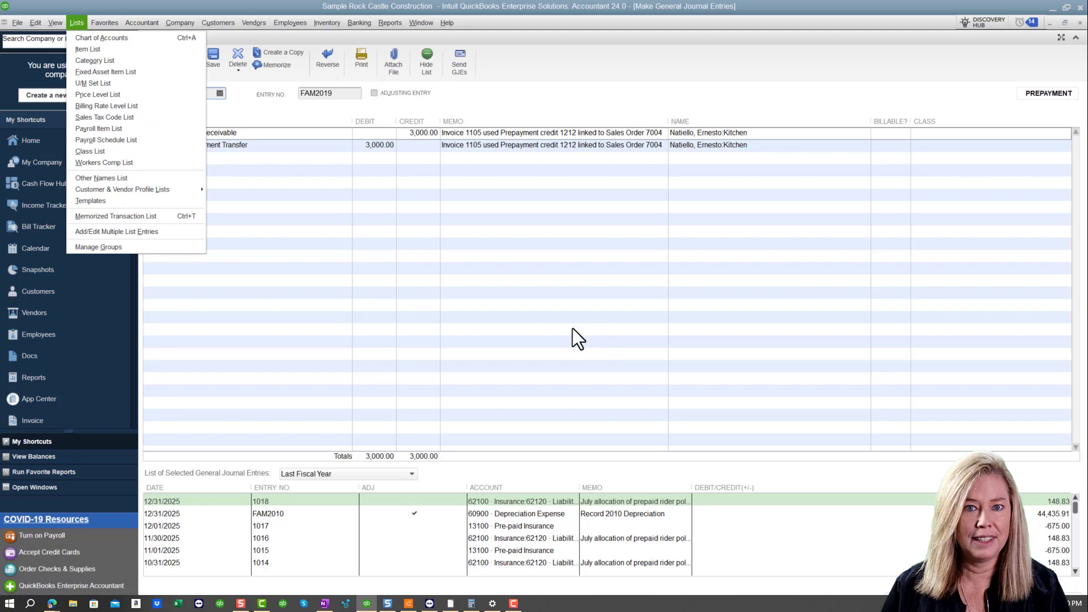
pyautogui.click(83, 38)
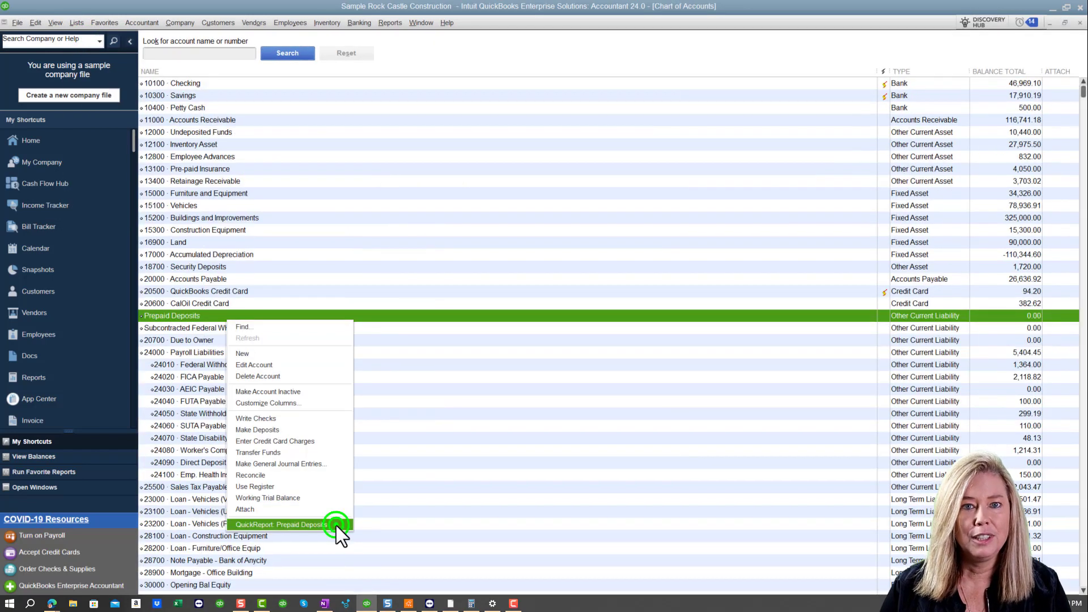
pyautogui.click(336, 526)
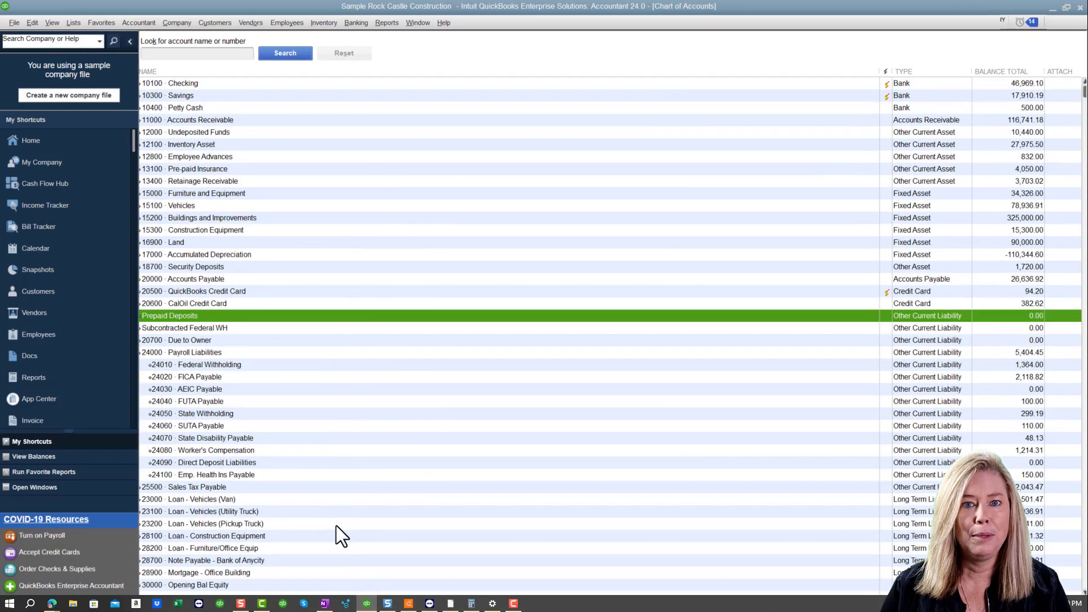